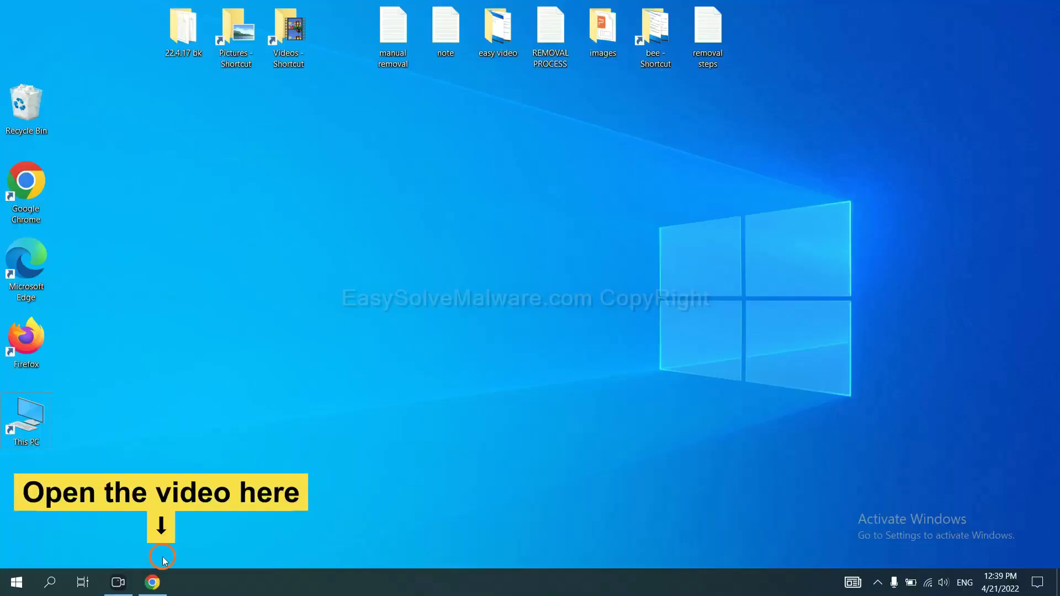
In Chrome, go to easysolvemalware.com and download the SpyHunter installer for Windows.
left_click(162, 582)
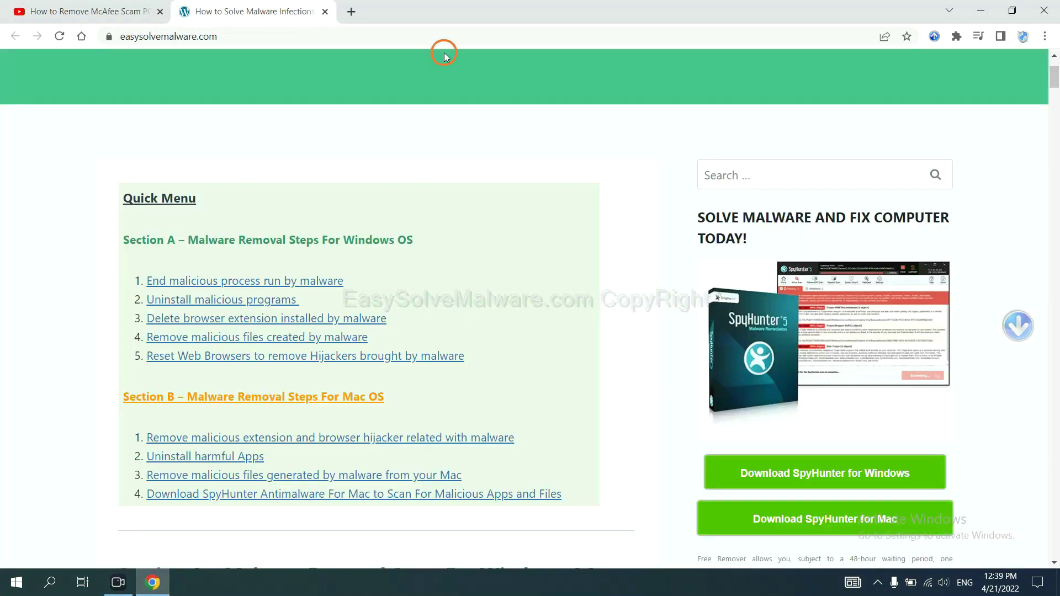
left_click(1053, 283)
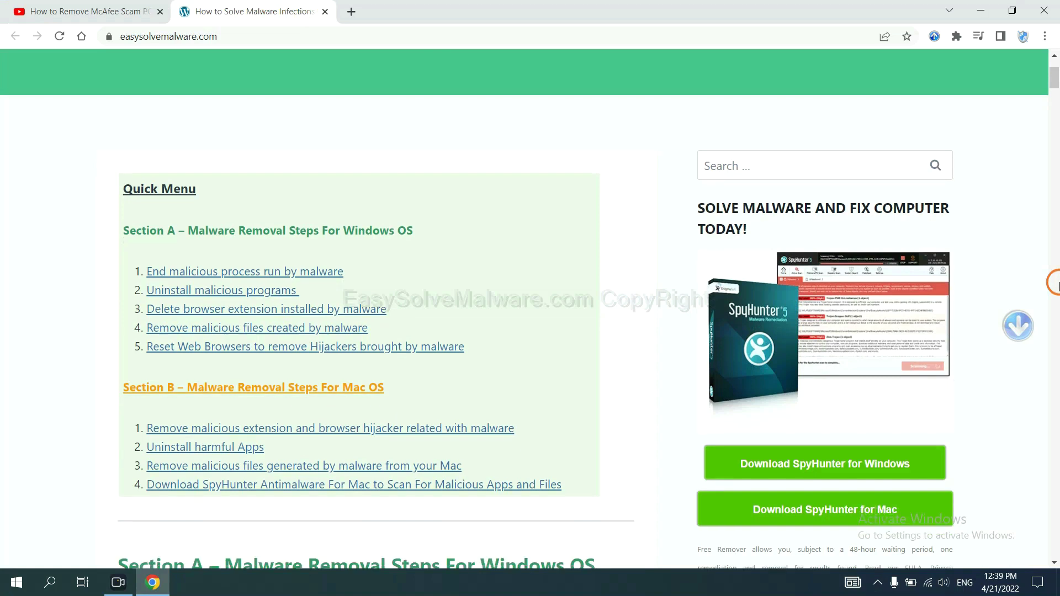
scroll(1054, 282, "down", 3)
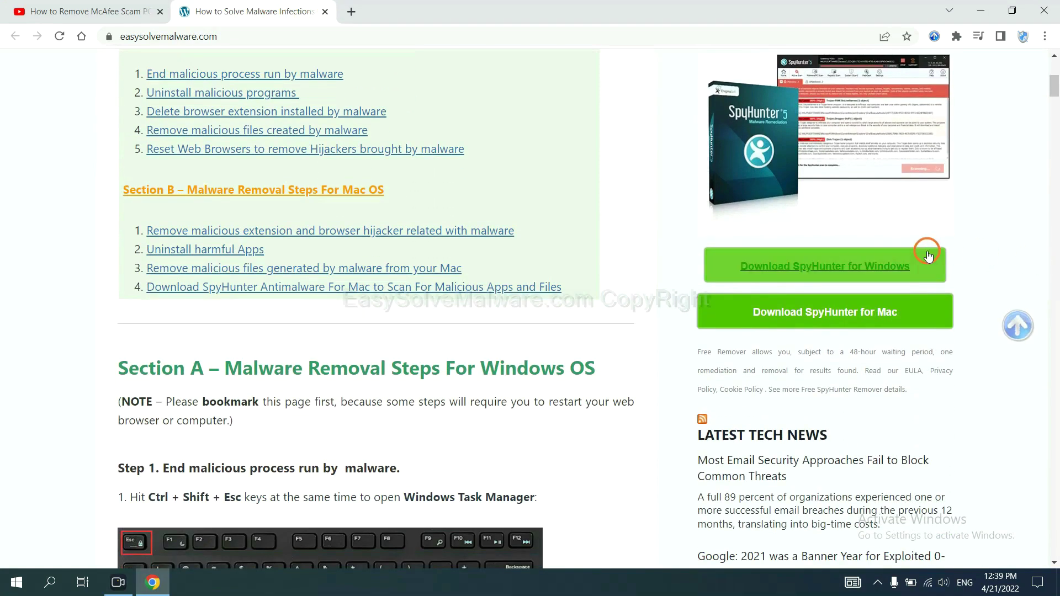
left_click(900, 264)
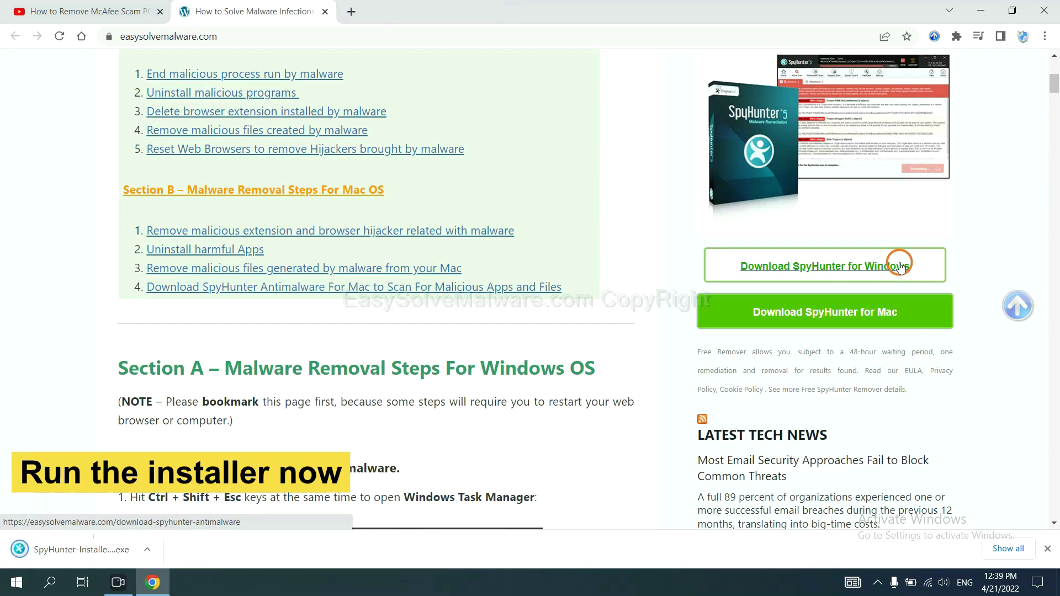
Run the SpyHunter 5 installer in English, accept the EULA, and finish setup.
left_click(66, 550)
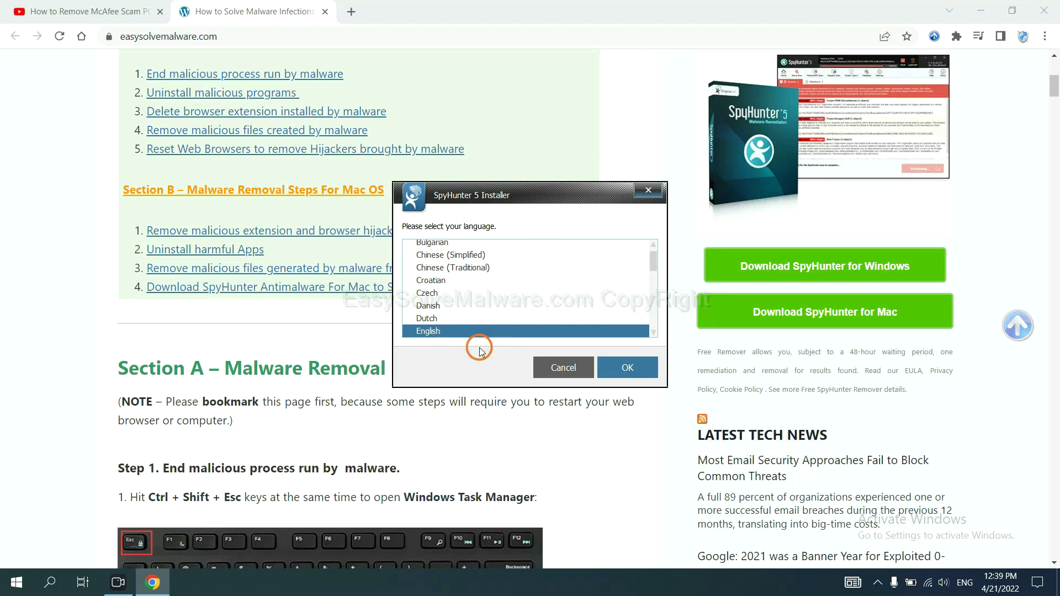
left_click(613, 368)
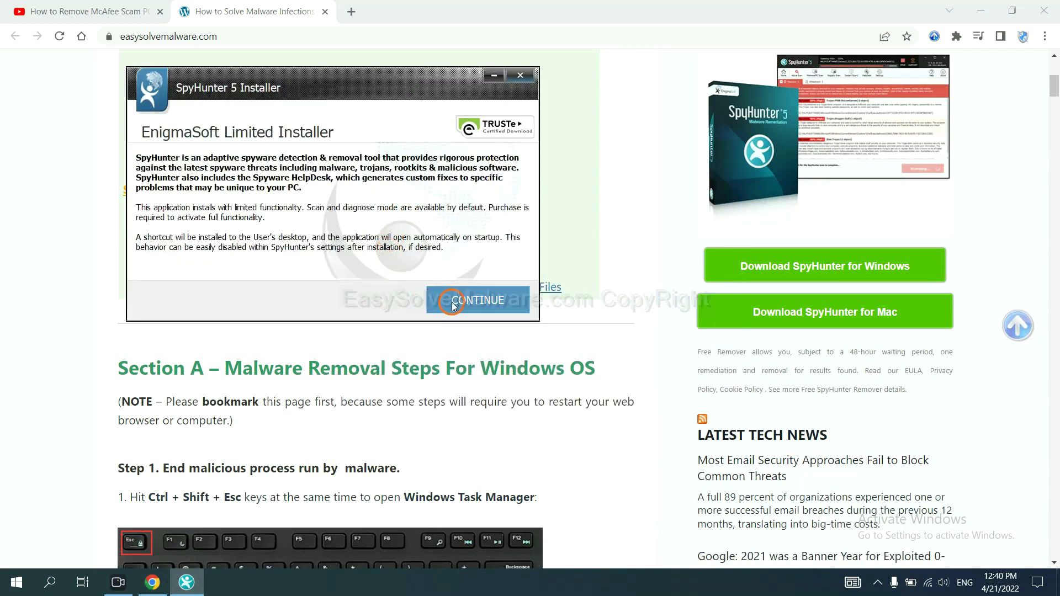
left_click(452, 303)
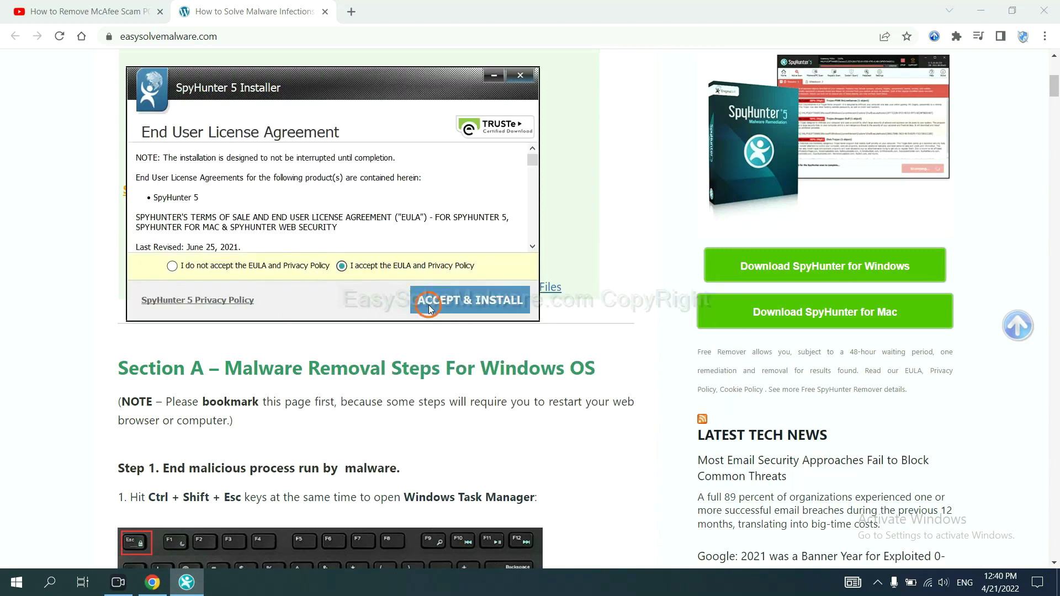
left_click(429, 304)
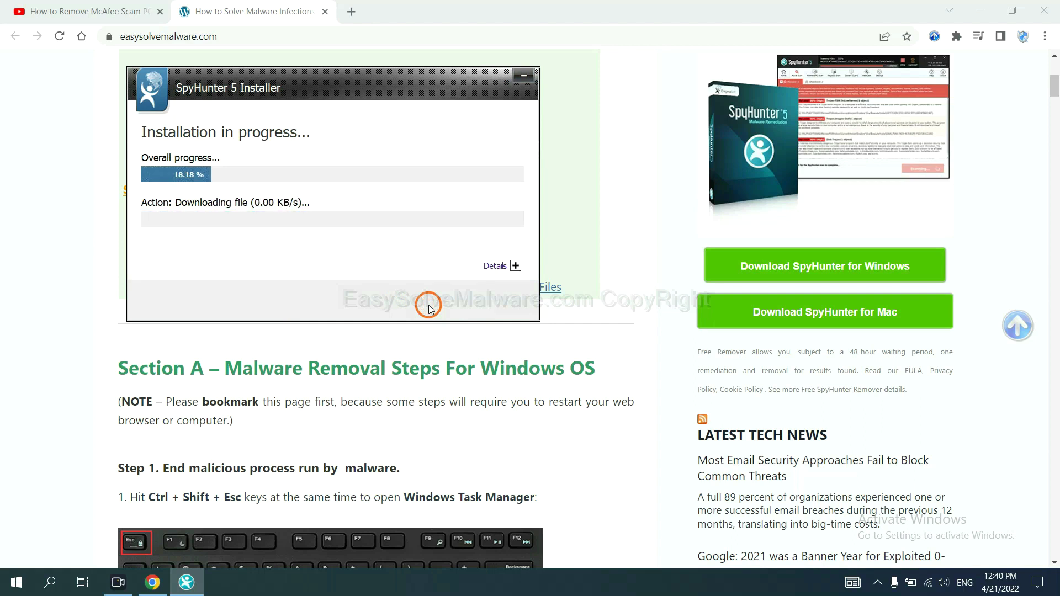
left_click(521, 376)
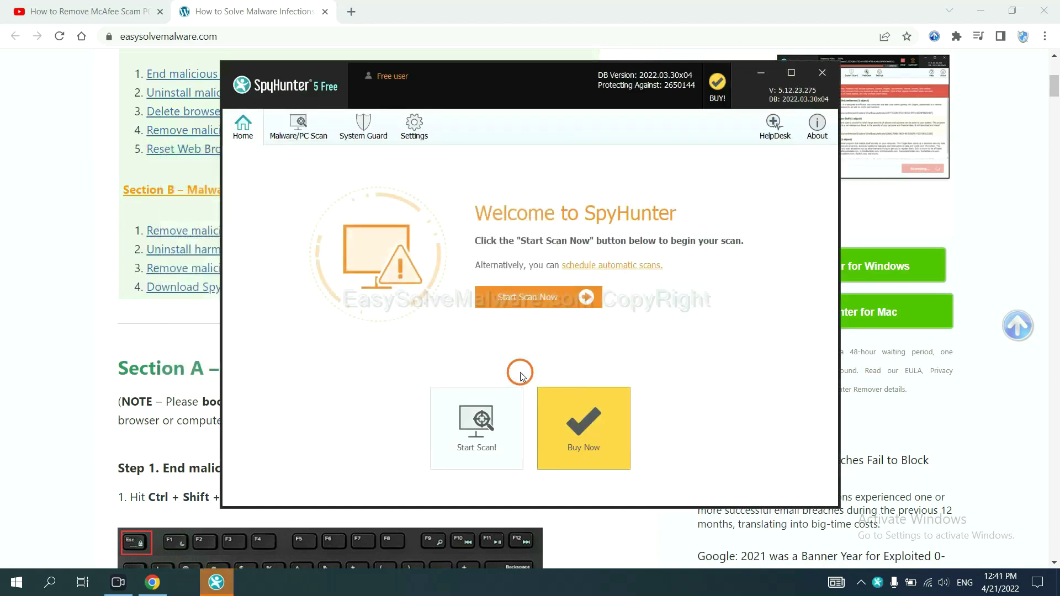
Run a SpyHunter scan and move past the remove360.bat detection to registration.
left_click(521, 300)
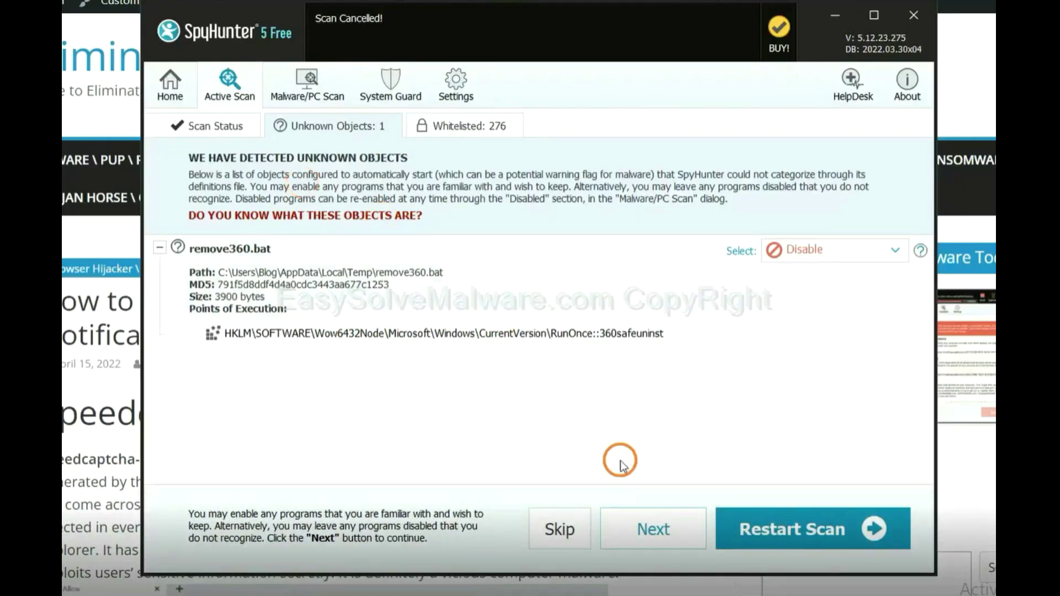
left_click(653, 530)
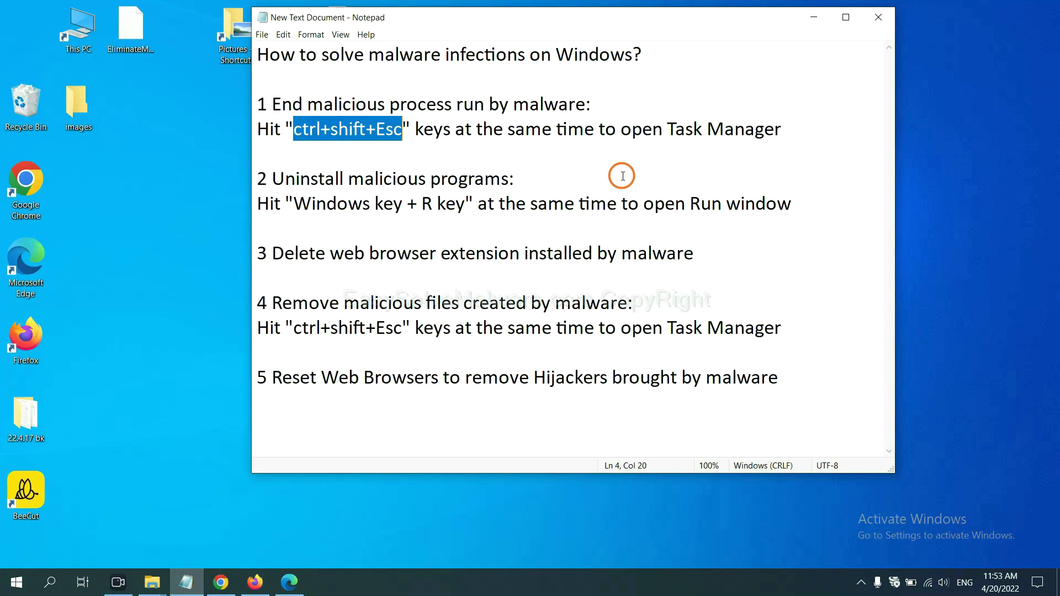
left_click(377, 131)
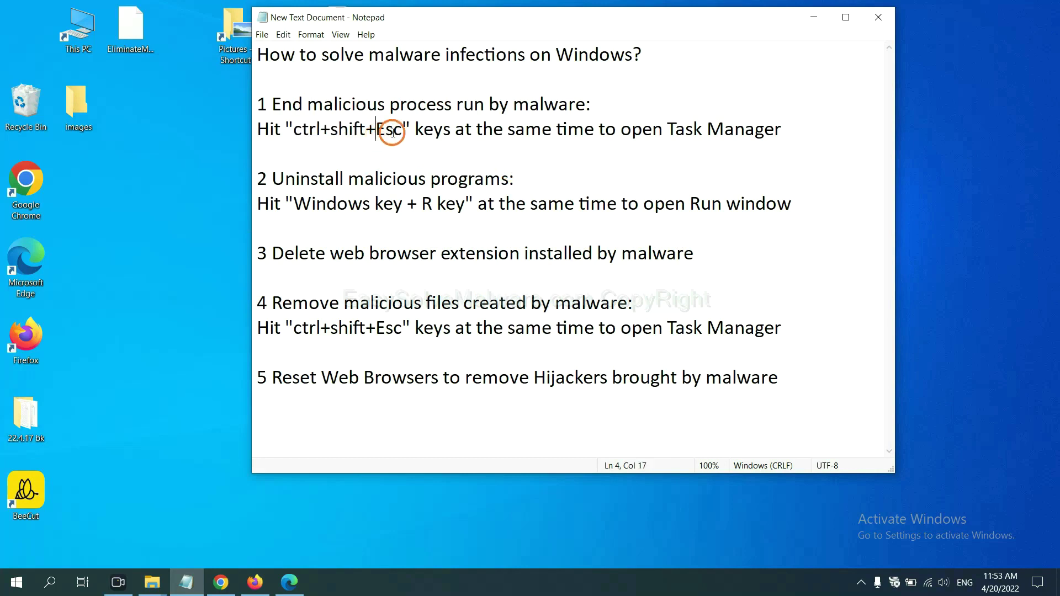
left_click_drag(400, 131, 295, 130)
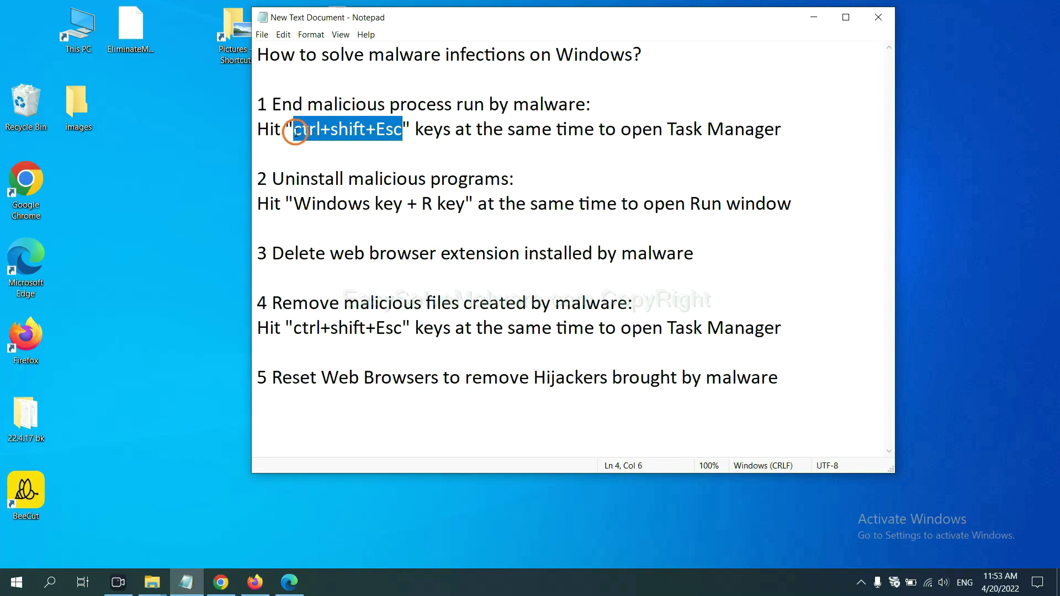
key("ctrl+shift+Escape")
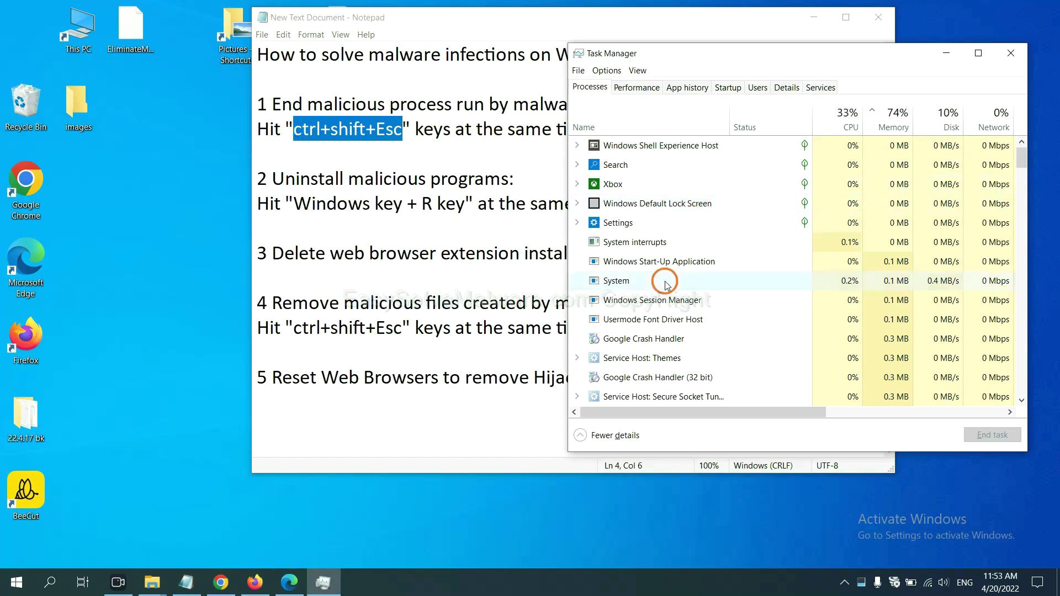
left_click(708, 280)
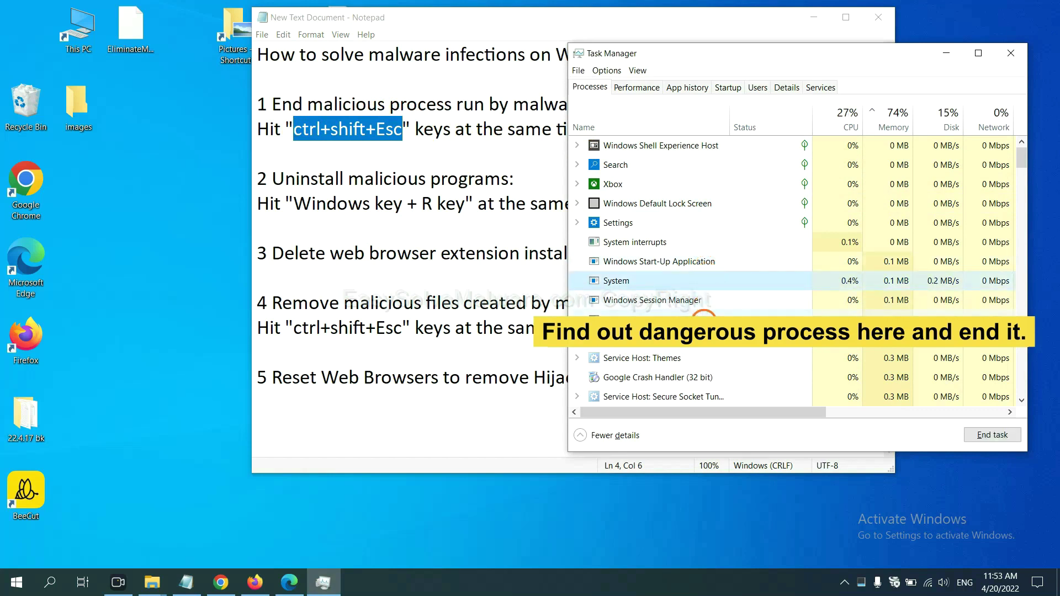
left_click(704, 319)
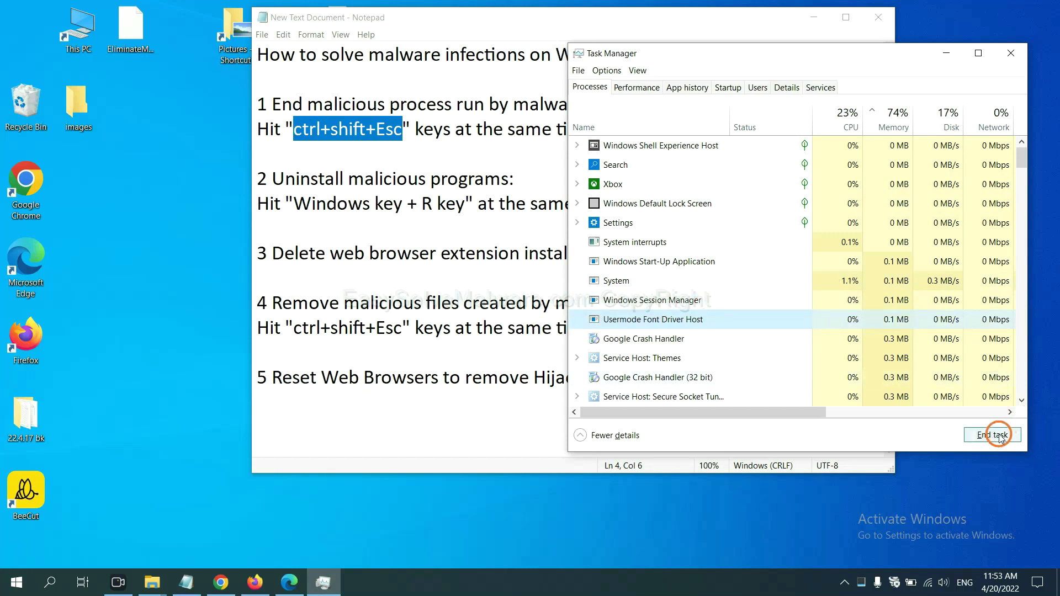
left_click(1003, 54)
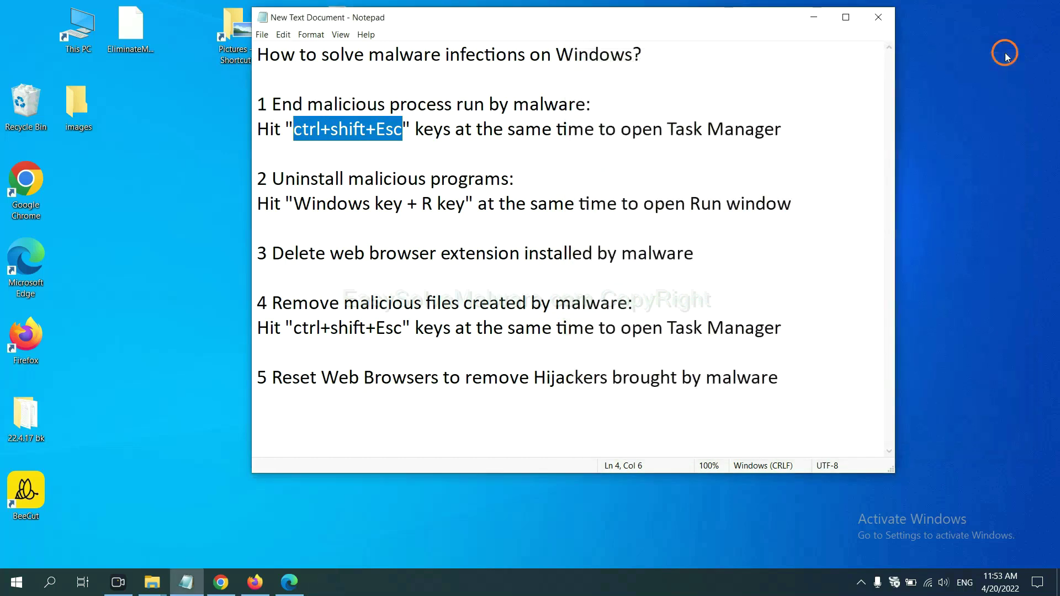
Open the Run box beside the notes with 'control panel' entered.
left_click(660, 225)
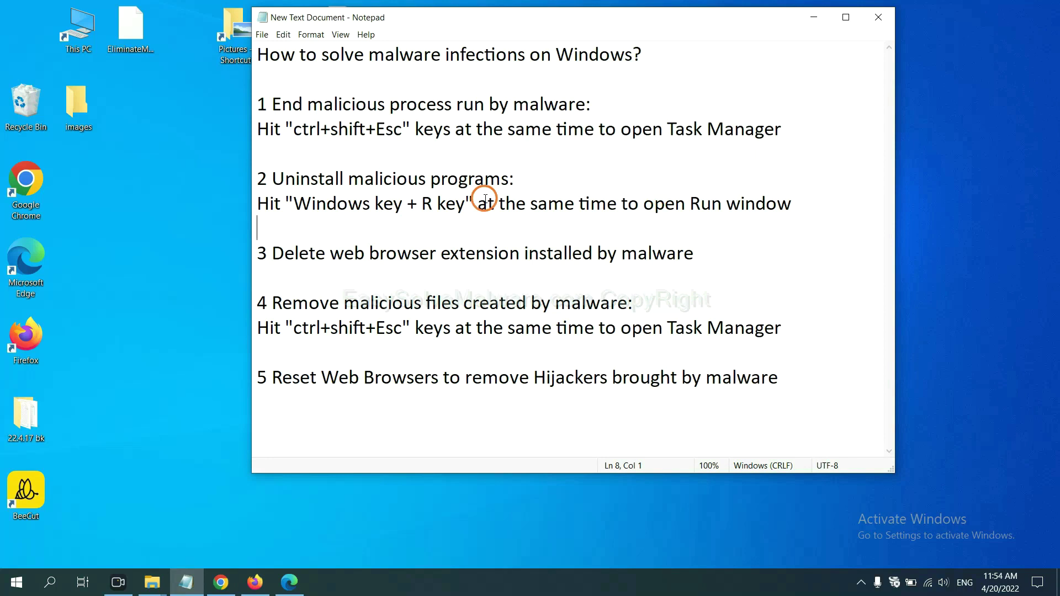
left_click_drag(291, 207, 462, 217)
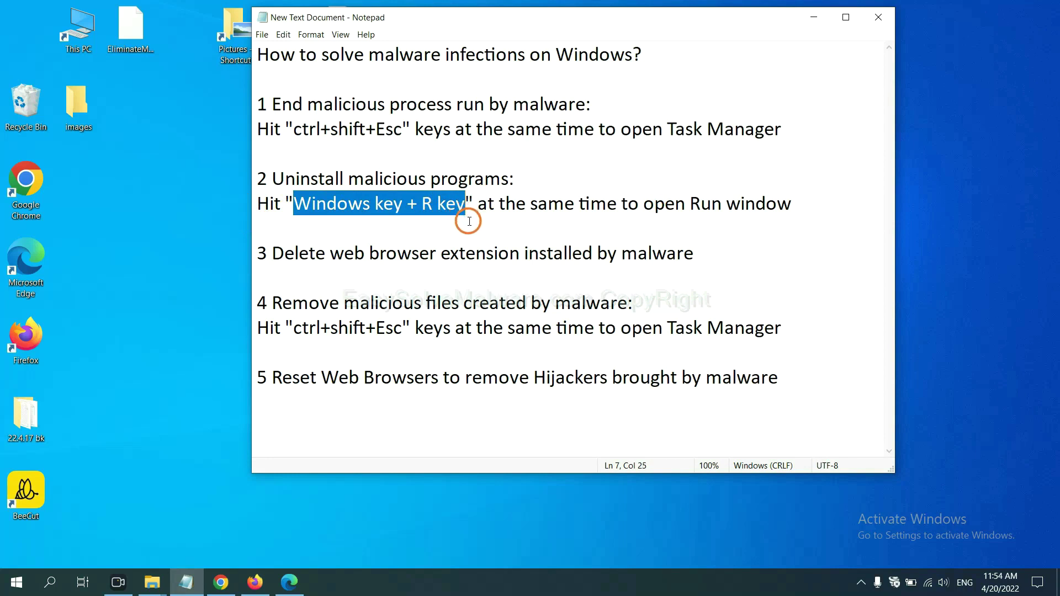
key("super+r")
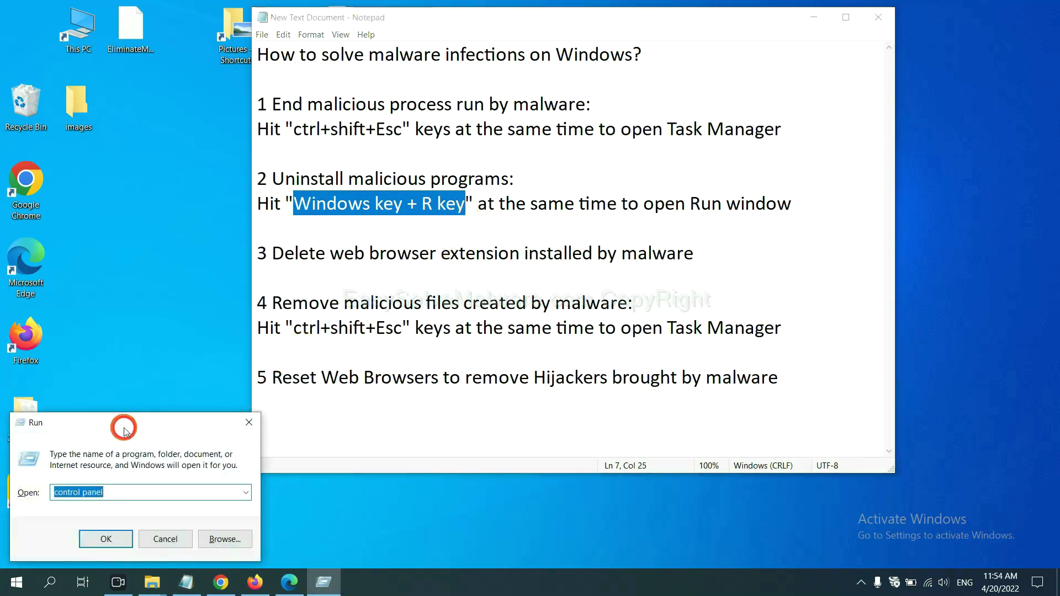
left_click_drag(125, 430, 810, 185)
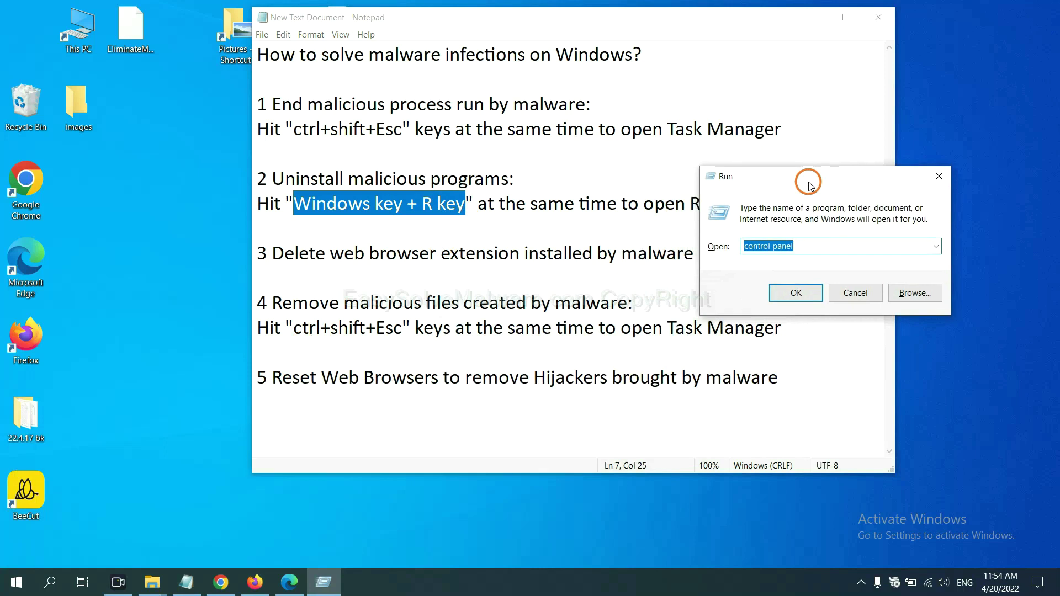
left_click(815, 245)
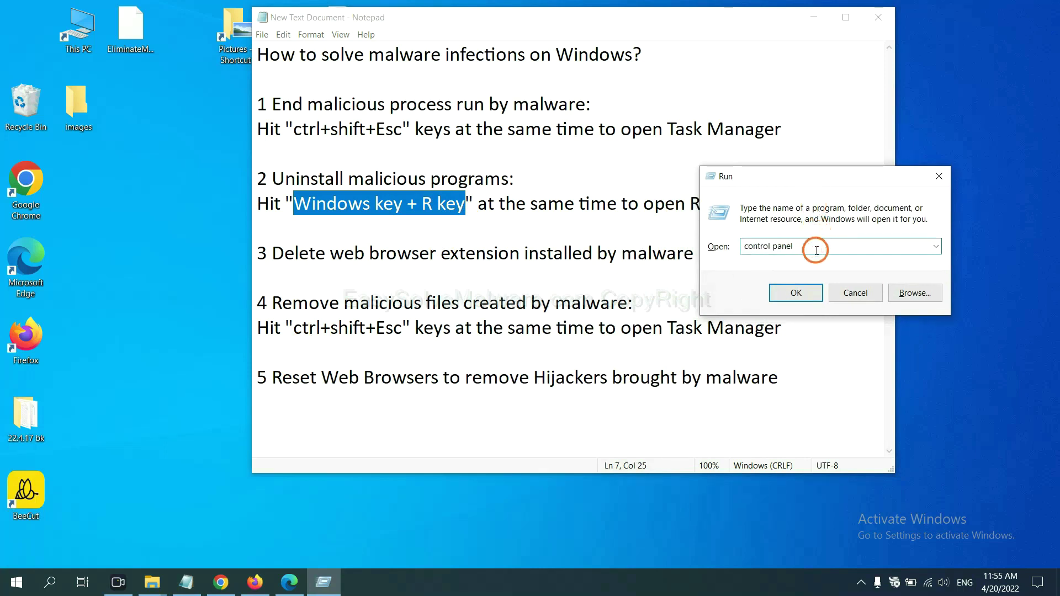
left_click(724, 246, "shift")
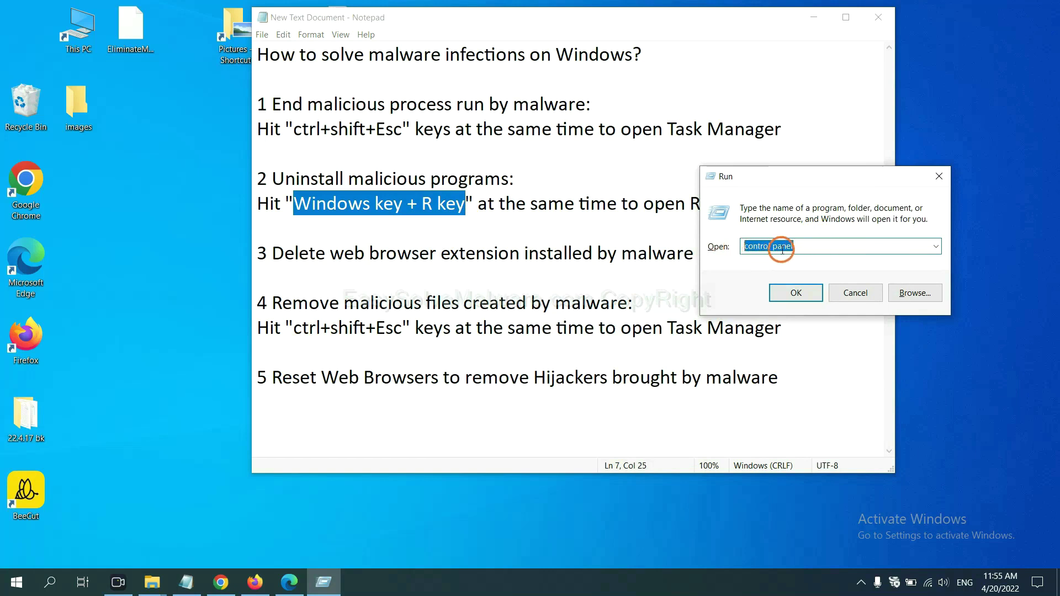
Launch Control Panel, select Xiph.Org Open Codecs in the uninstall list, then close it.
left_click(795, 293)
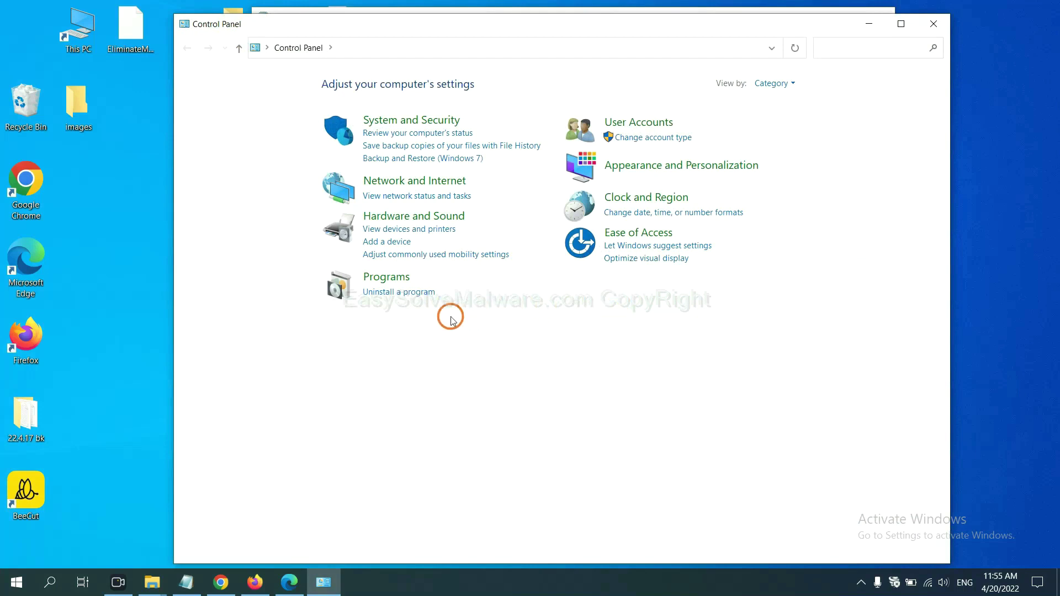
left_click(417, 295)
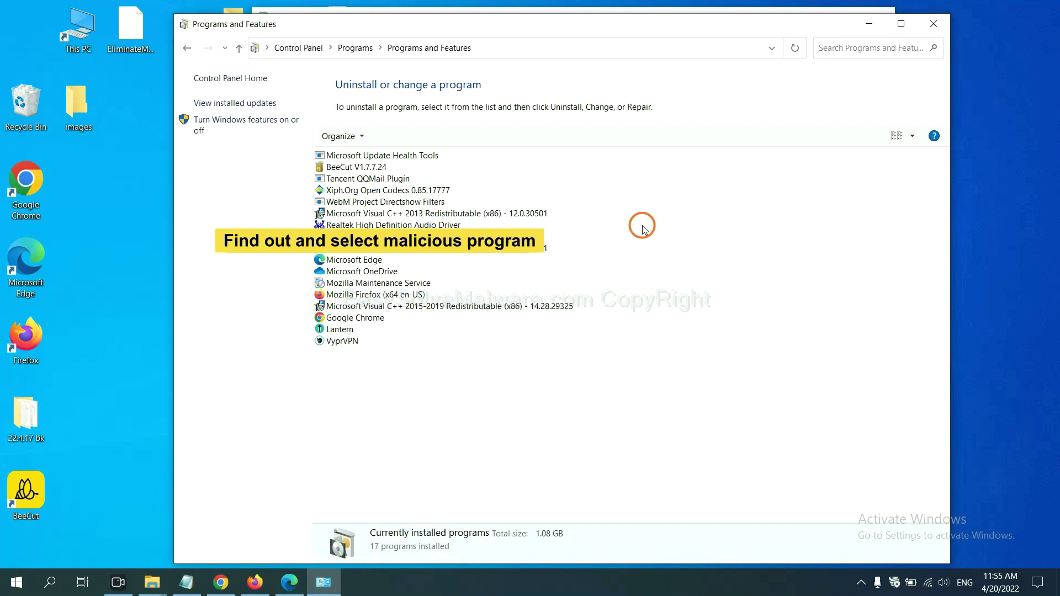
left_click(417, 192)
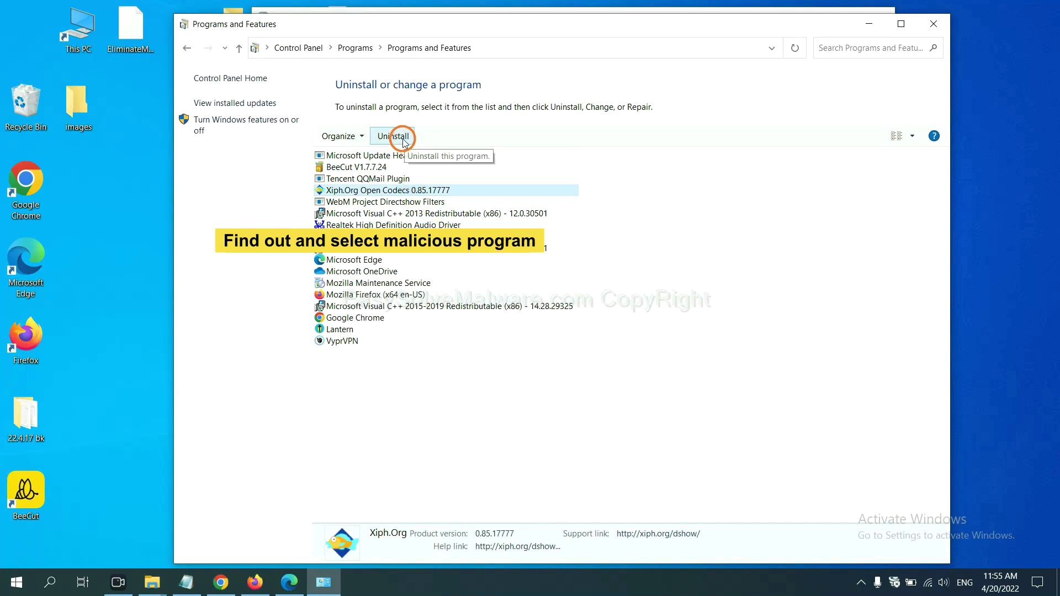
left_click(933, 23)
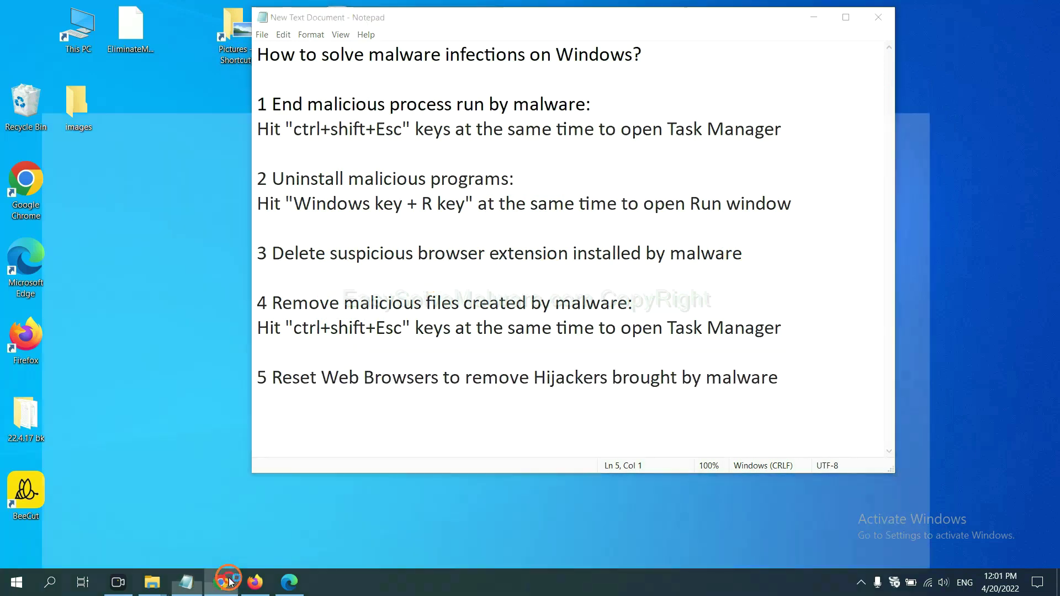
Open Chrome's Extensions page from More tools, showing the Scroll To Top extension.
left_click(220, 582)
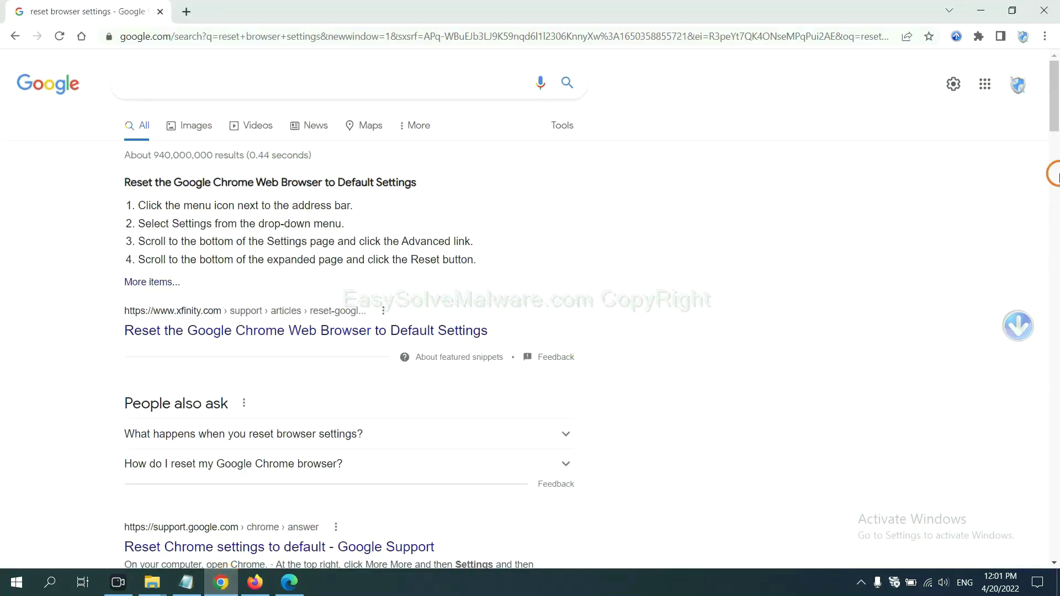
left_click(1044, 36)
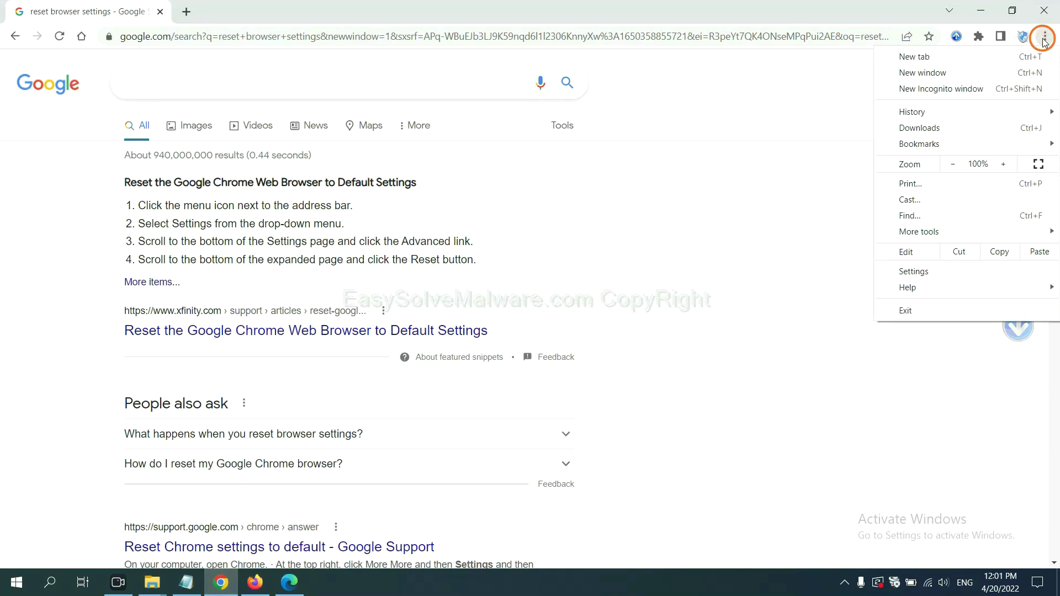
mouse_move(919, 232)
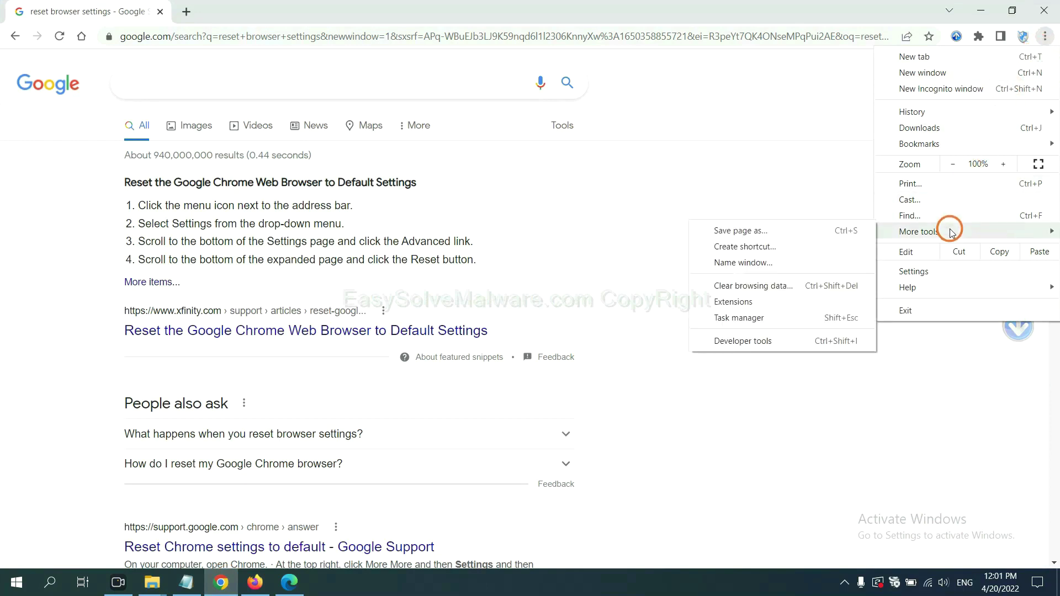
left_click(781, 301)
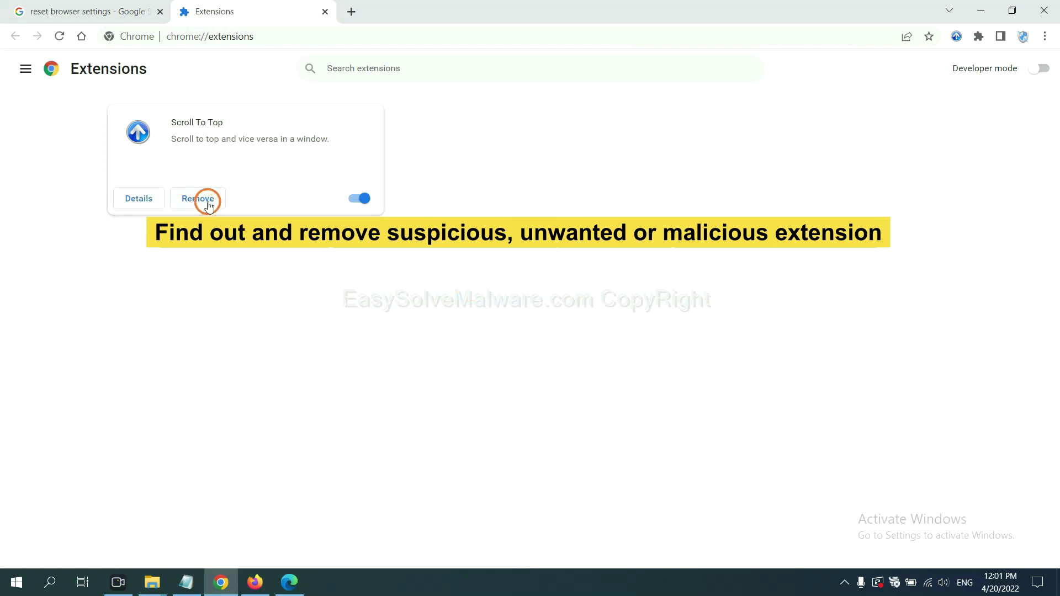
In Firefox's Add-ons and themes, show the options for GIPHY for Firefox.
left_click(254, 583)
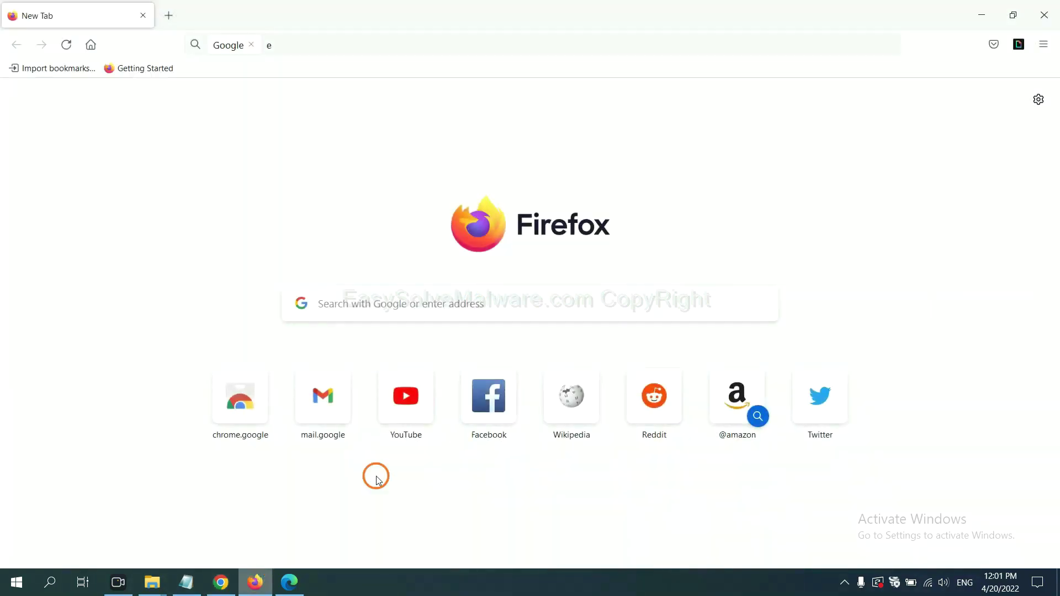
left_click(1045, 45)
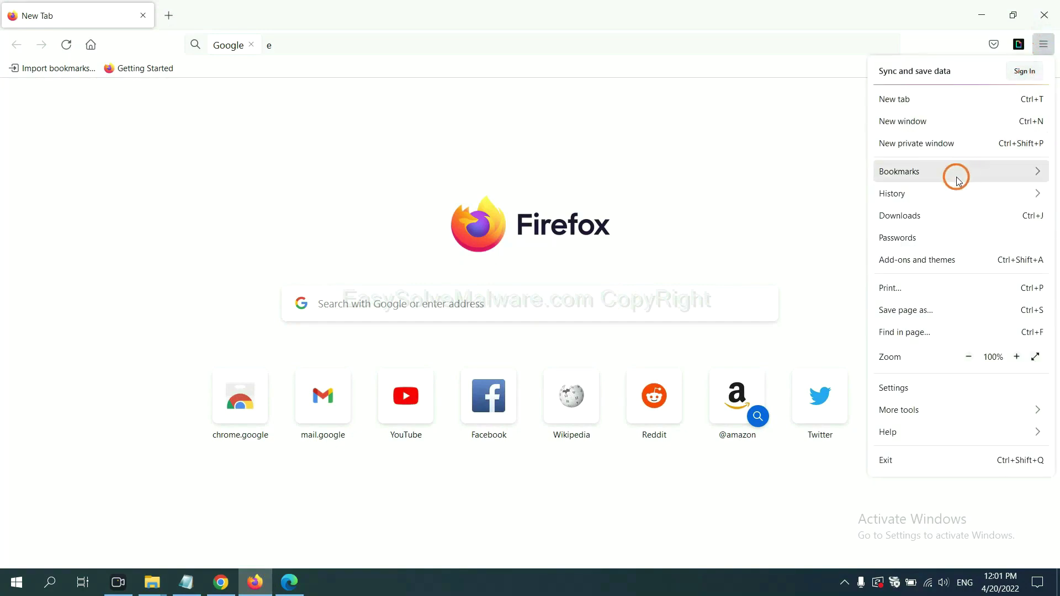
left_click(928, 265)
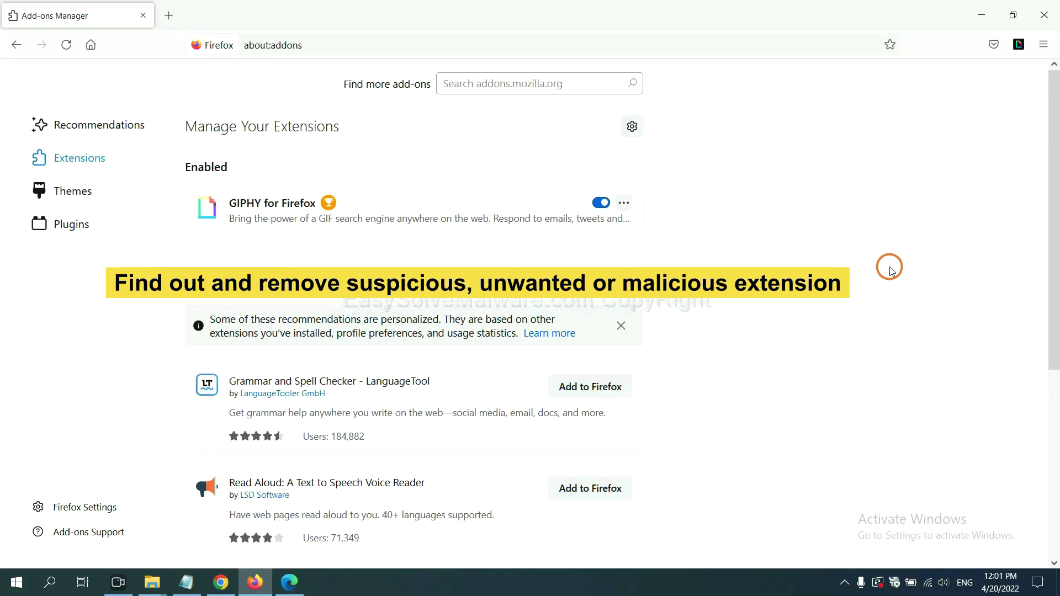
left_click(624, 204)
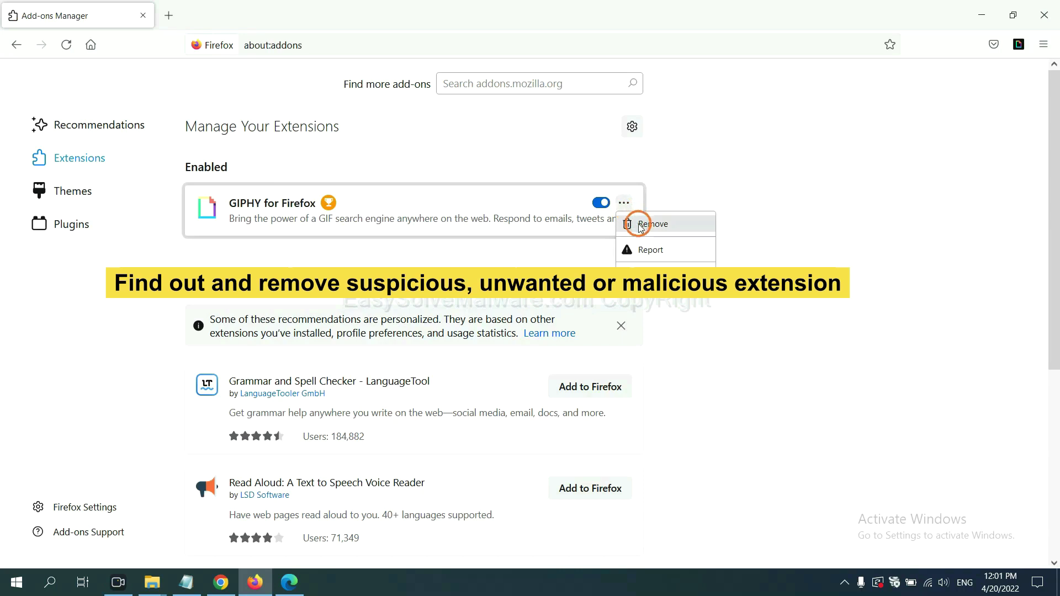
left_click(288, 585)
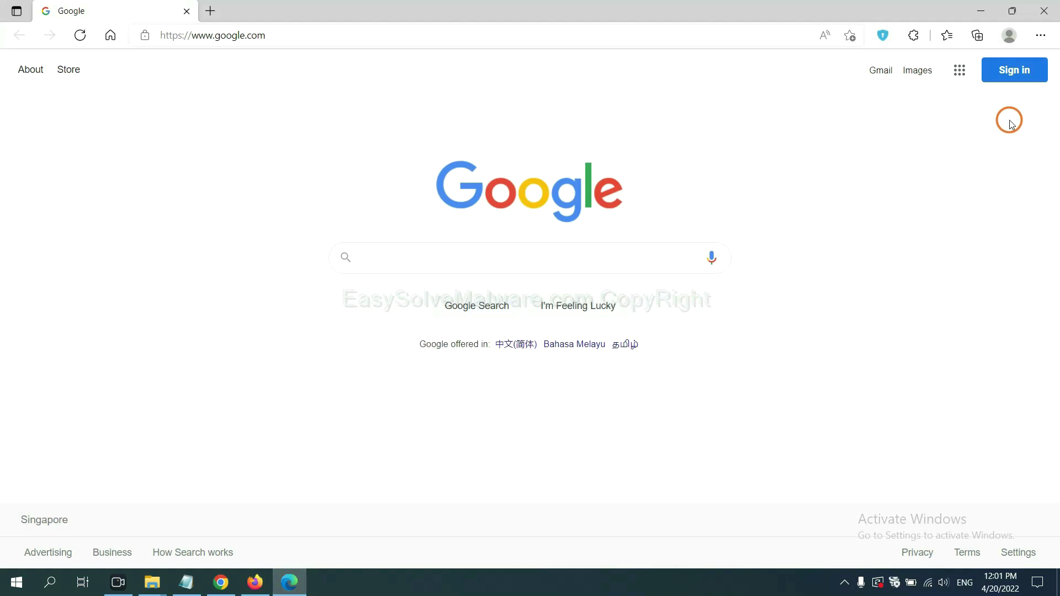
Remove ArcVpn Free Fast VPN Proxy from Edge's extensions page, then show the desktop.
left_click(1039, 37)
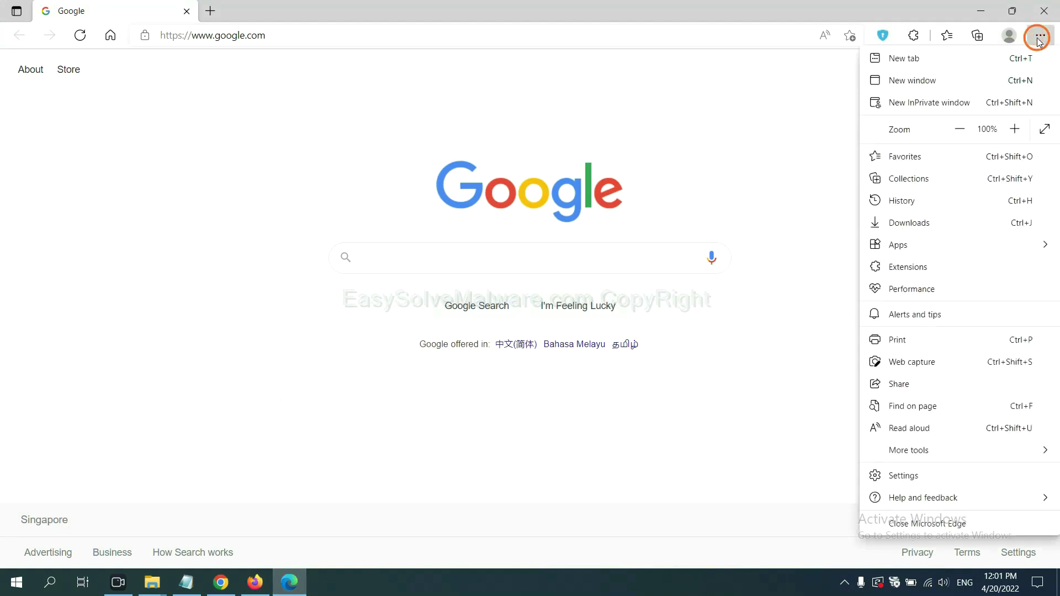
right_click(914, 269)
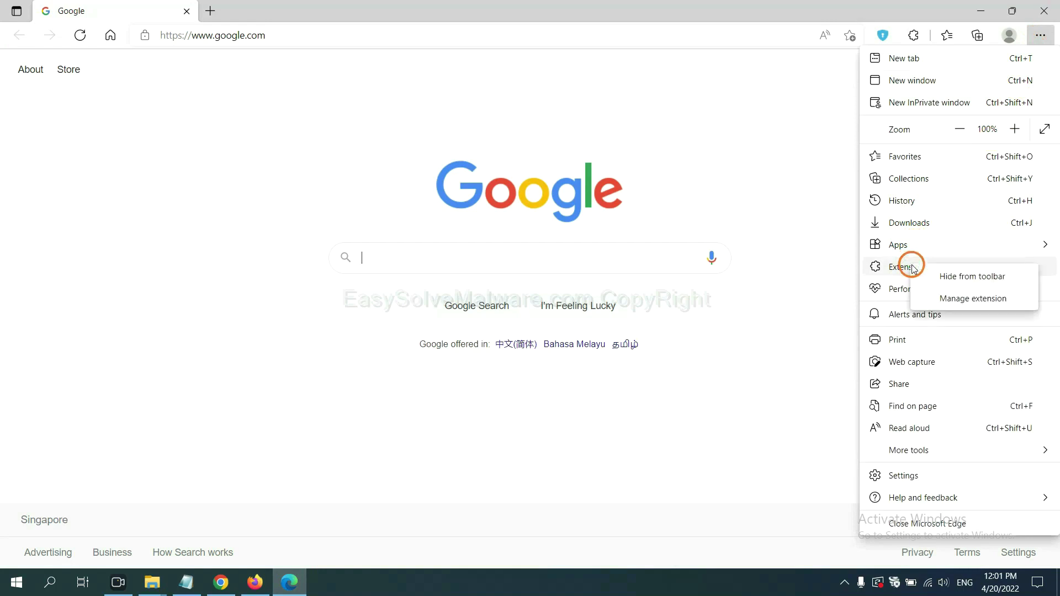
left_click(952, 298)
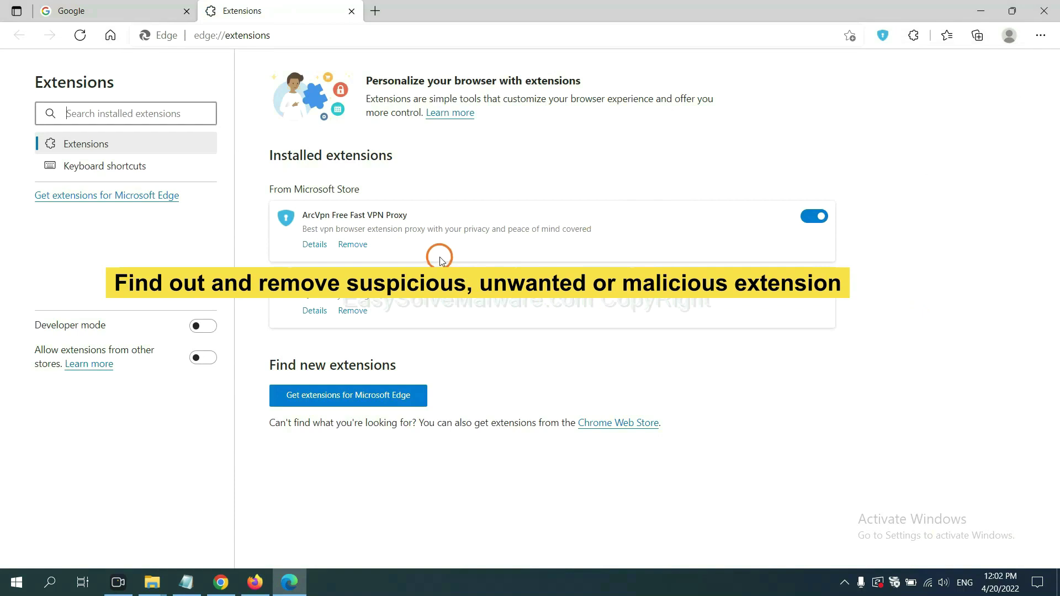
left_click(361, 247)
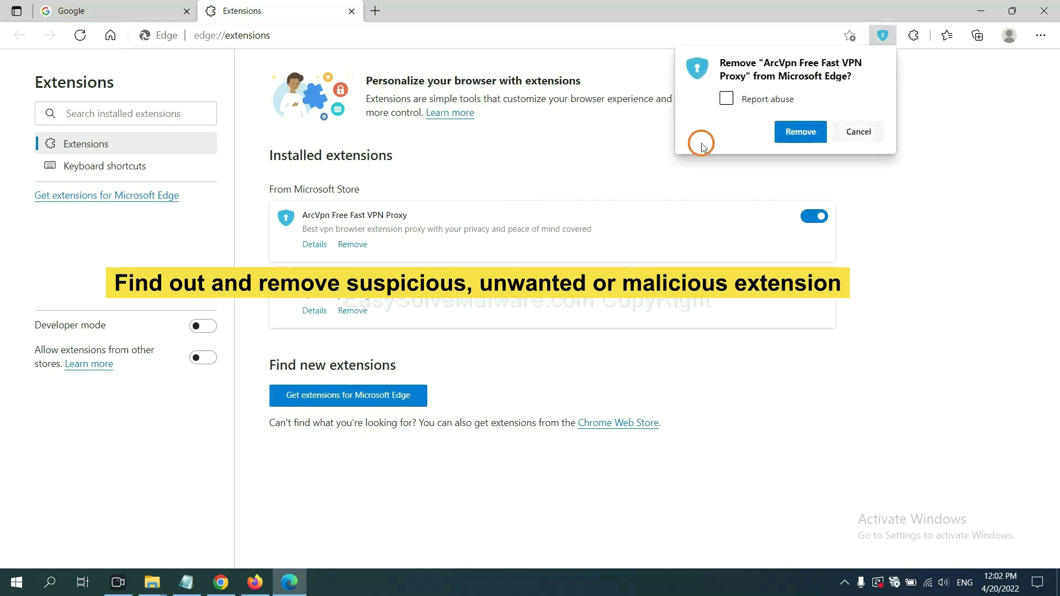
left_click(790, 133)
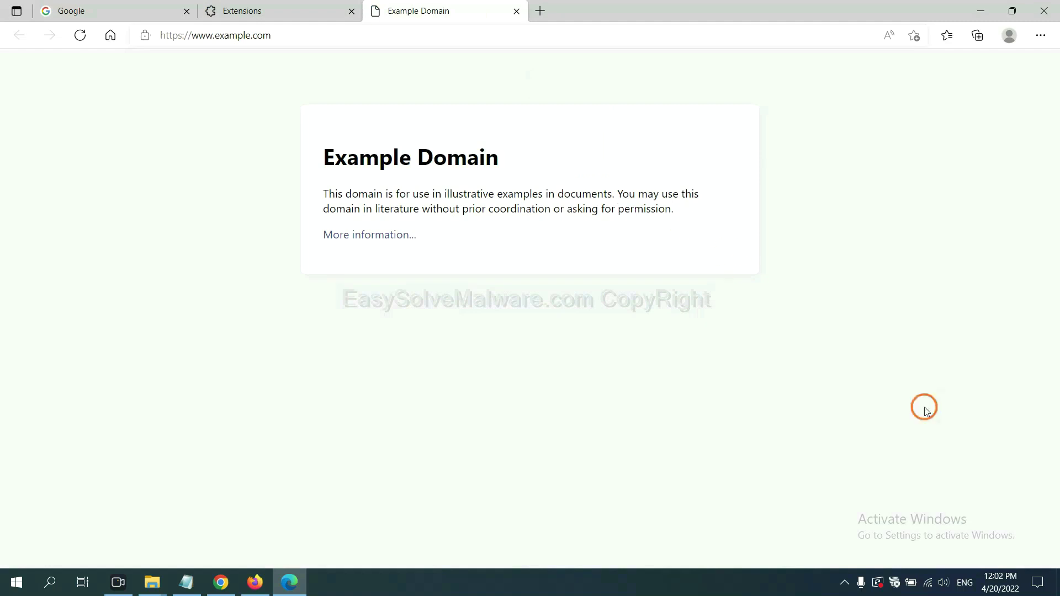
left_click(1057, 591)
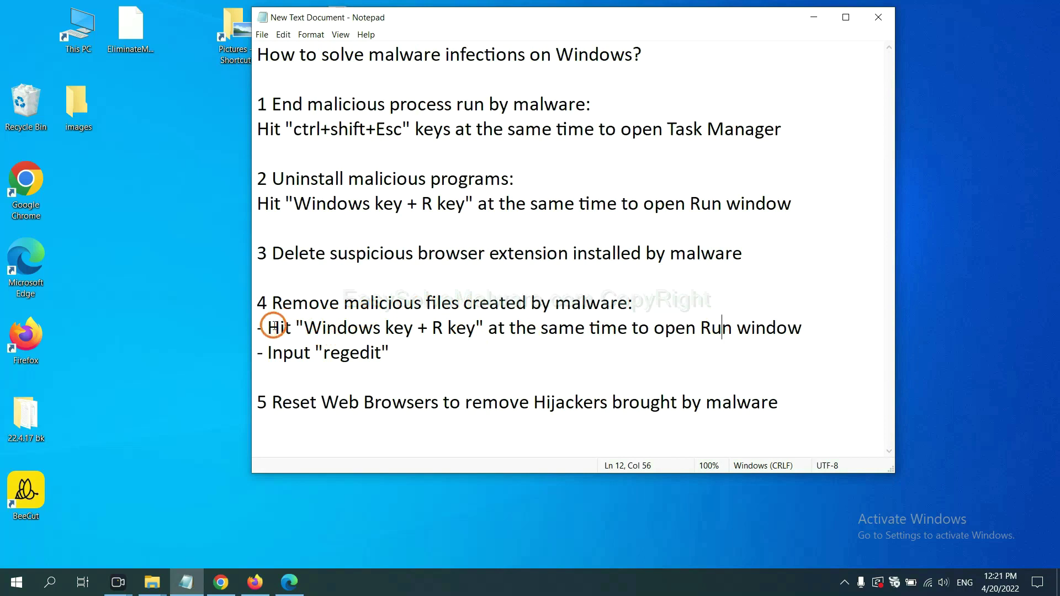
Review Notepad's step 4 lines, then launch Registry Editor by running regedit.
left_click_drag(273, 326, 603, 342)
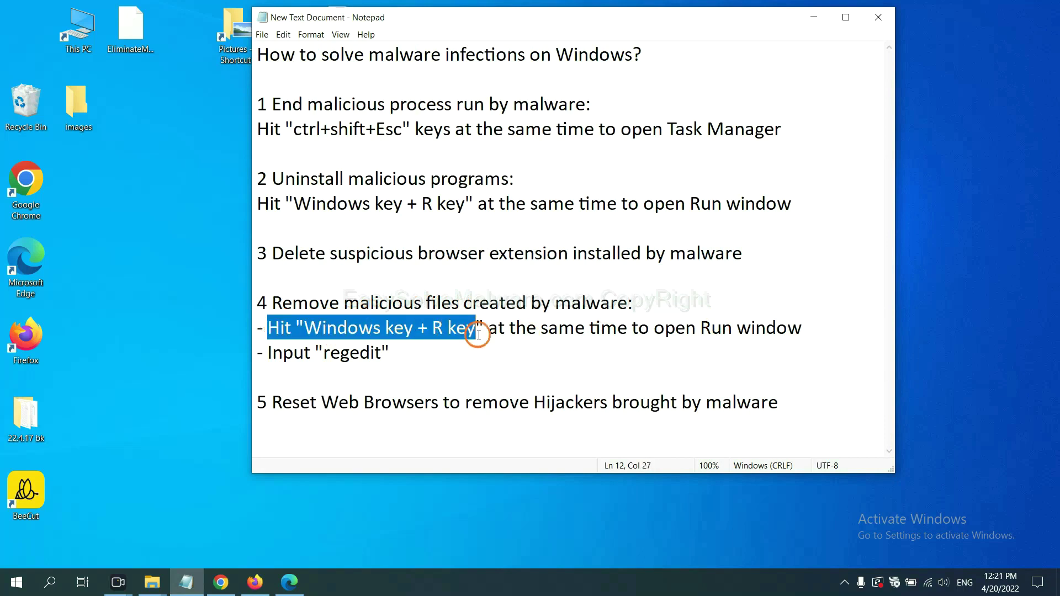
left_click(609, 335)
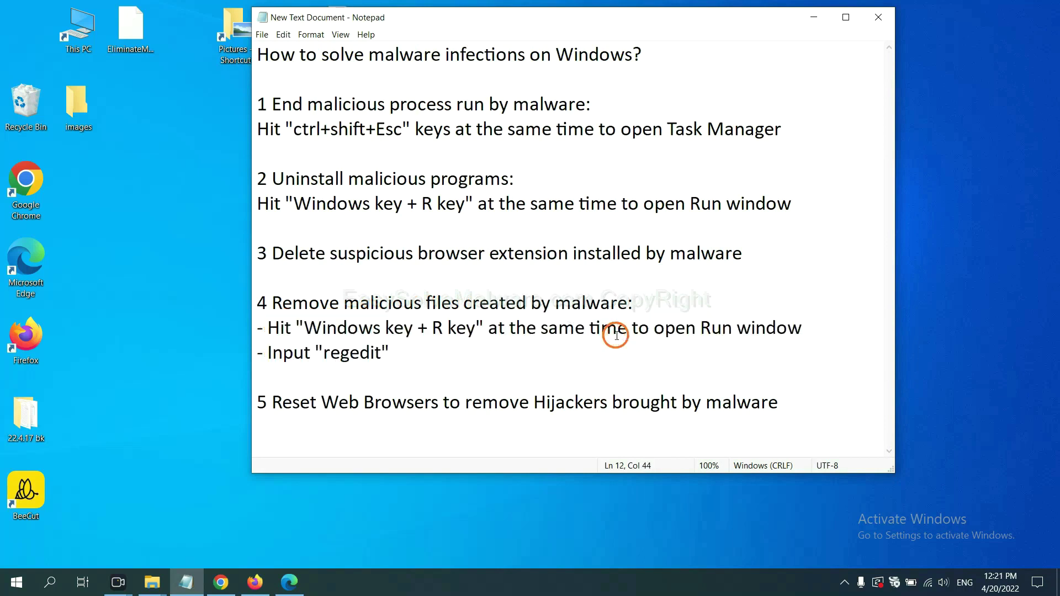
key("super+r")
left_click_drag(191, 420, 843, 219)
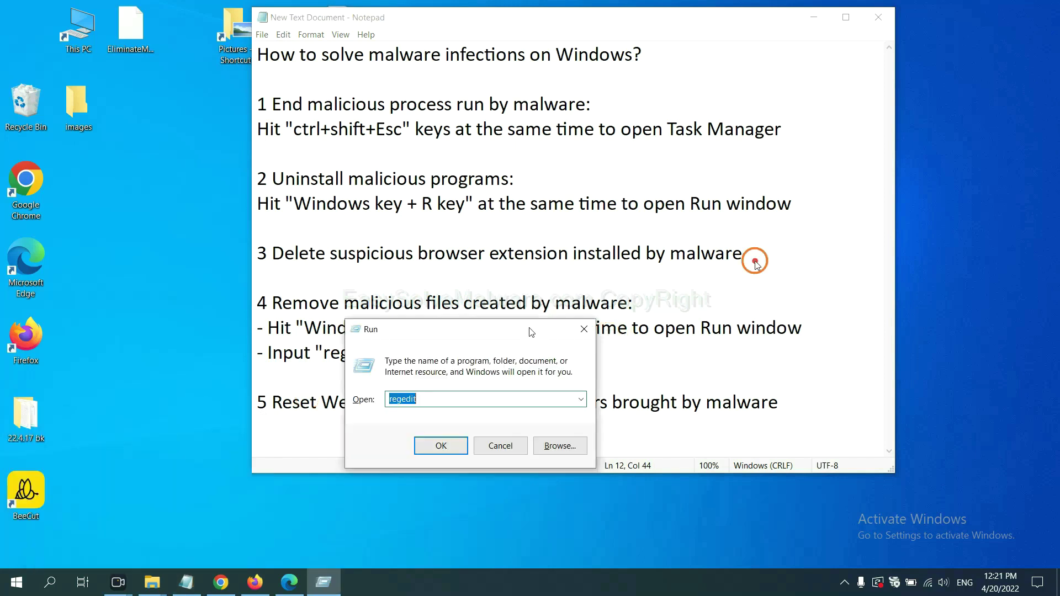
left_click(781, 286)
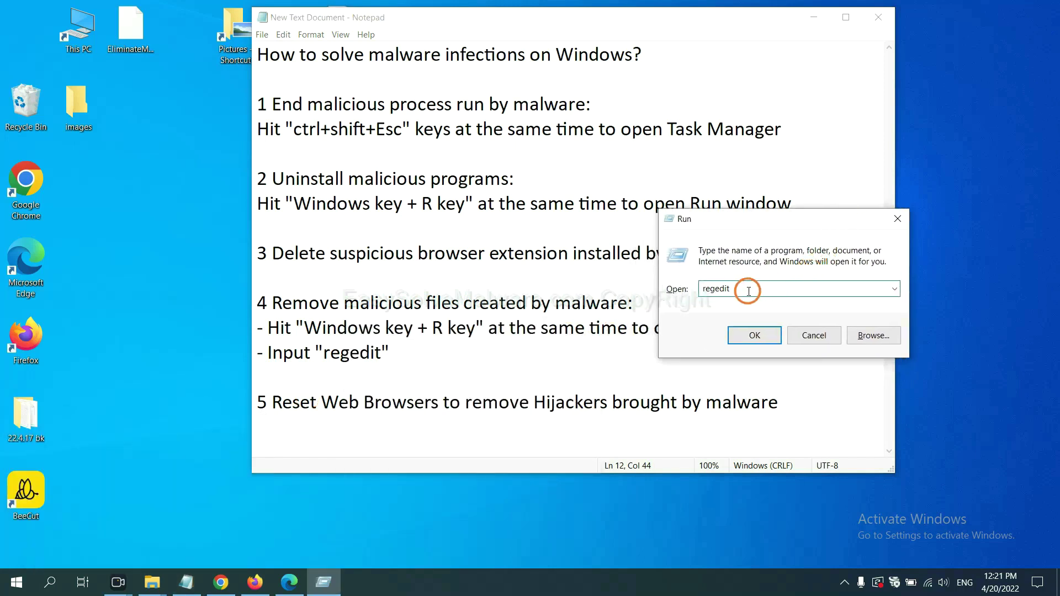
left_click(754, 334)
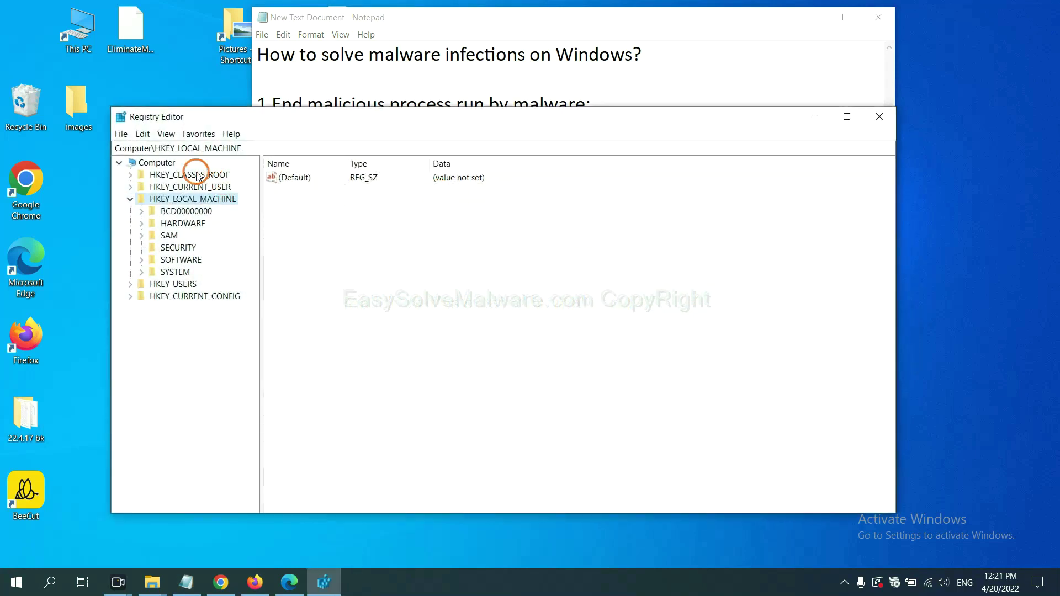
Search the registry for 'beecut' and find BeeCut.exe under FEATURE_BROWSER_EMULATION.
left_click(144, 134)
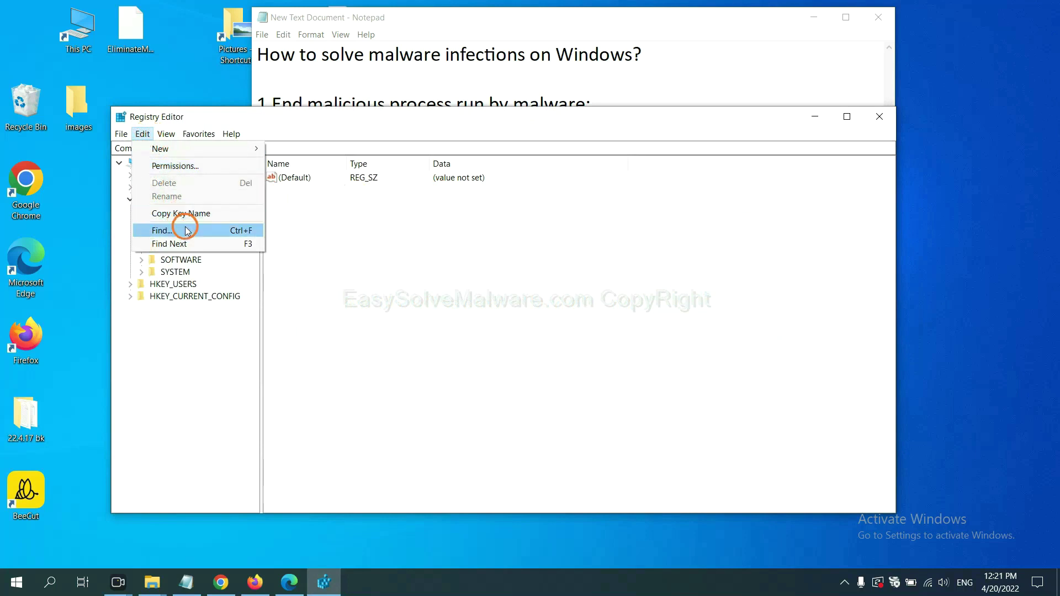
left_click(187, 230)
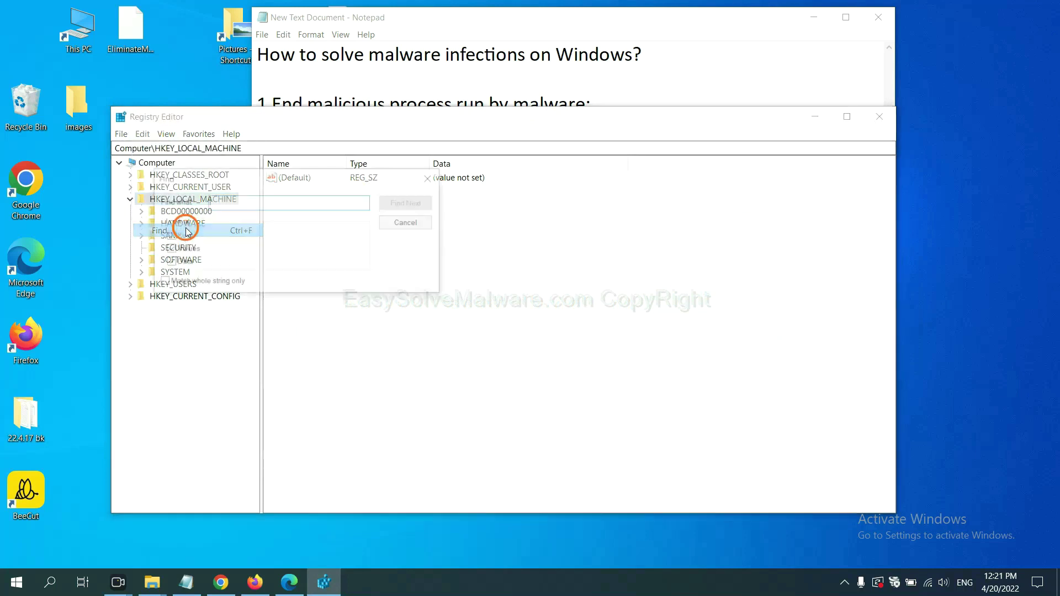
left_click_drag(319, 182, 423, 207)
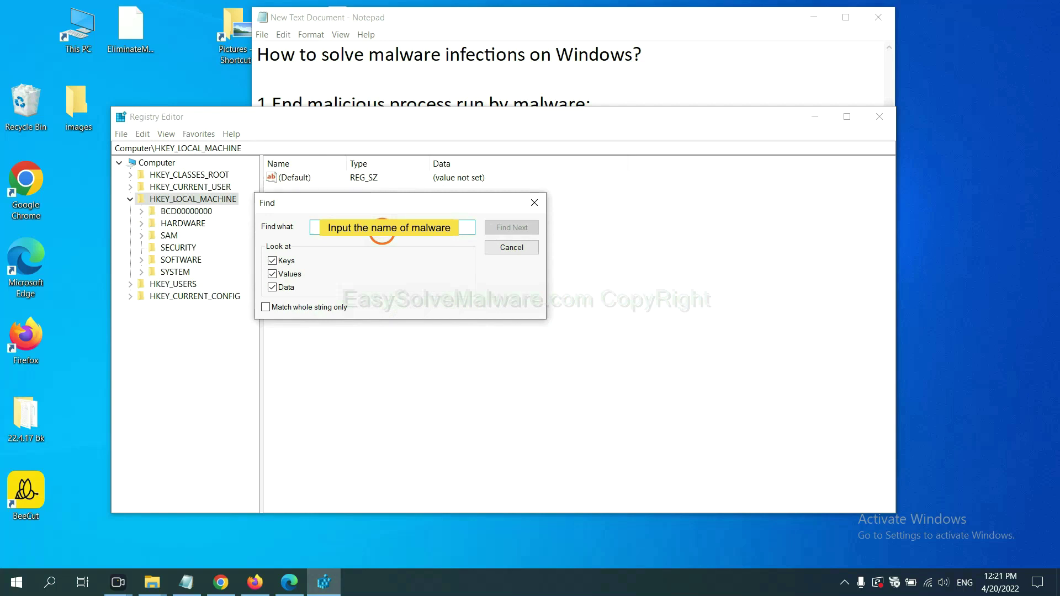
type("beecut")
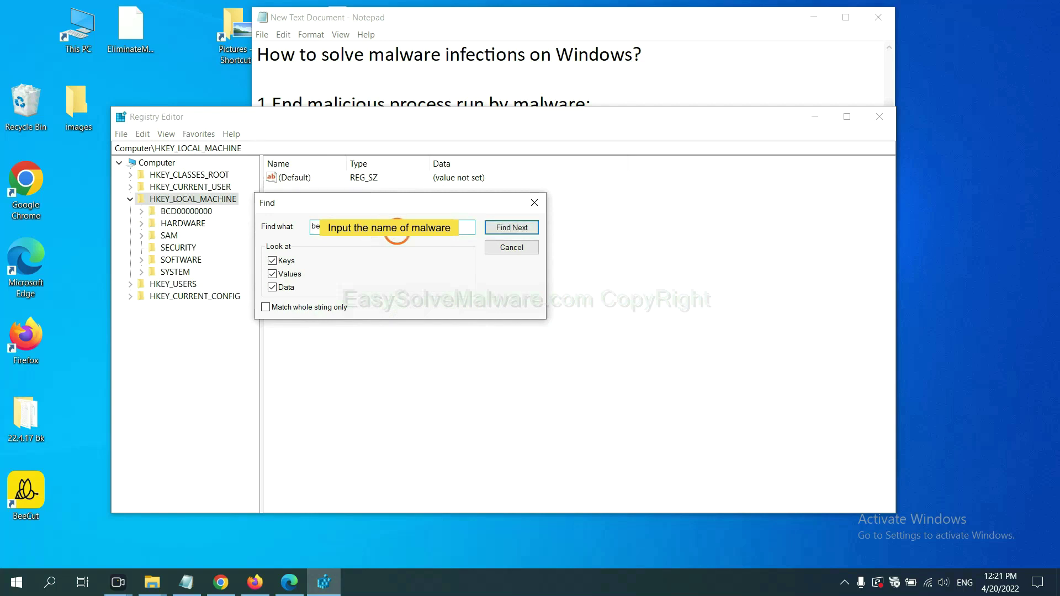
left_click(511, 228)
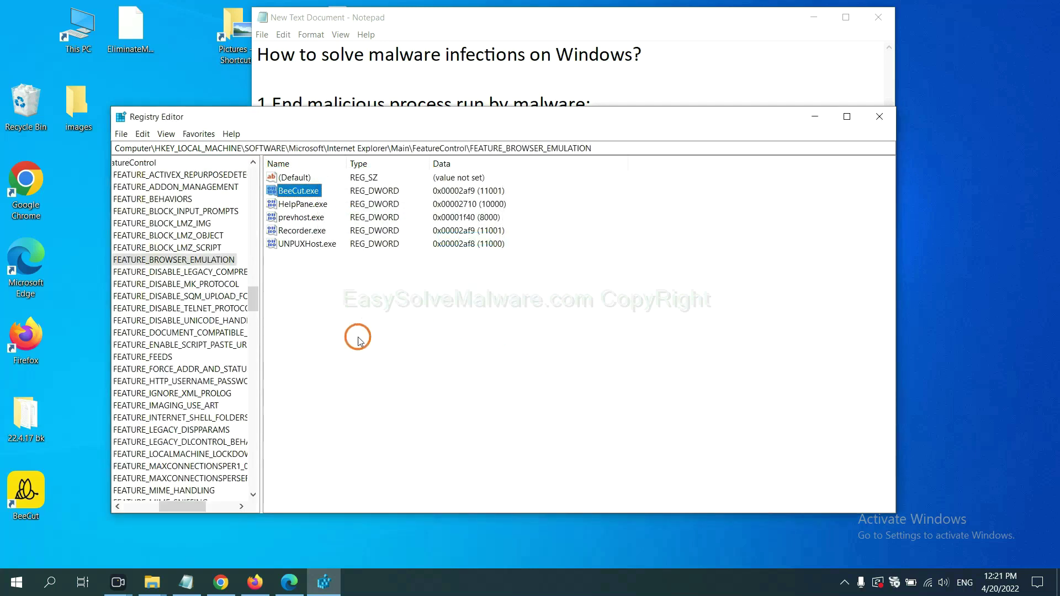
left_click_drag(179, 508, 171, 503)
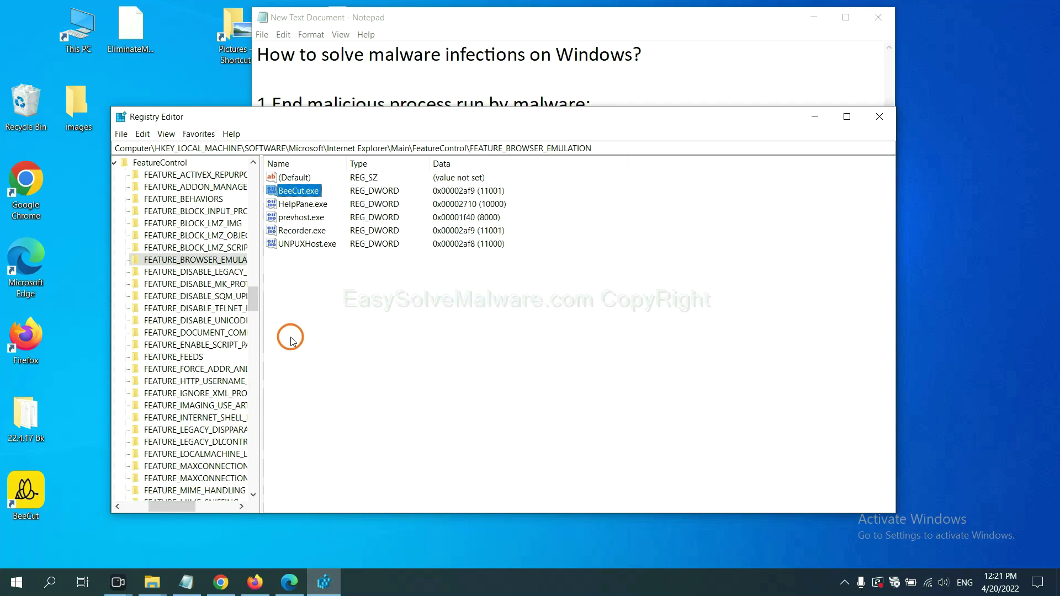
right_click(217, 262)
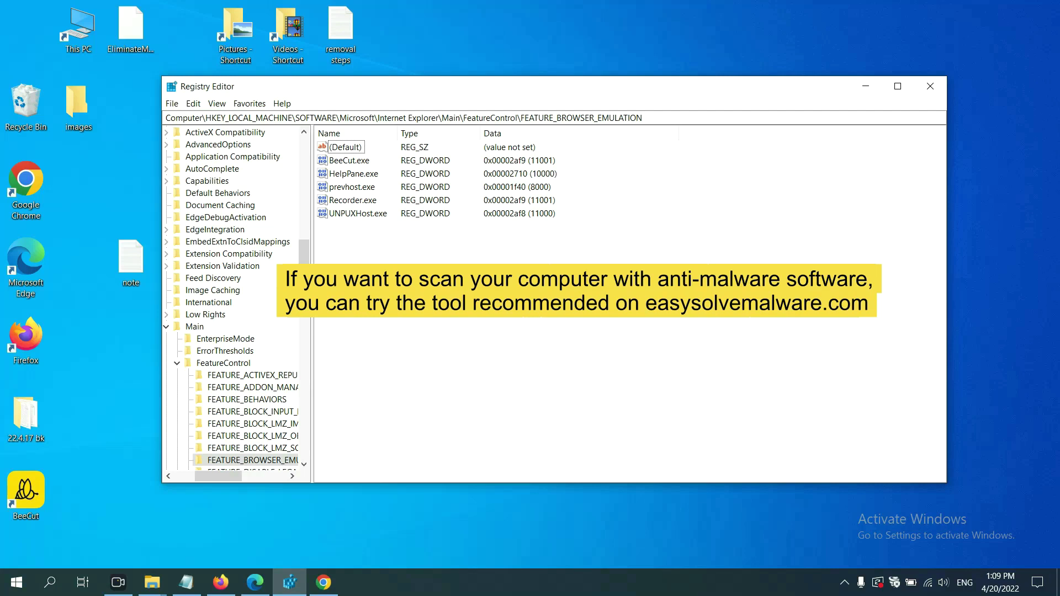
Switch to Chrome to show the easysolvemalware.com removal guide.
left_click(327, 583)
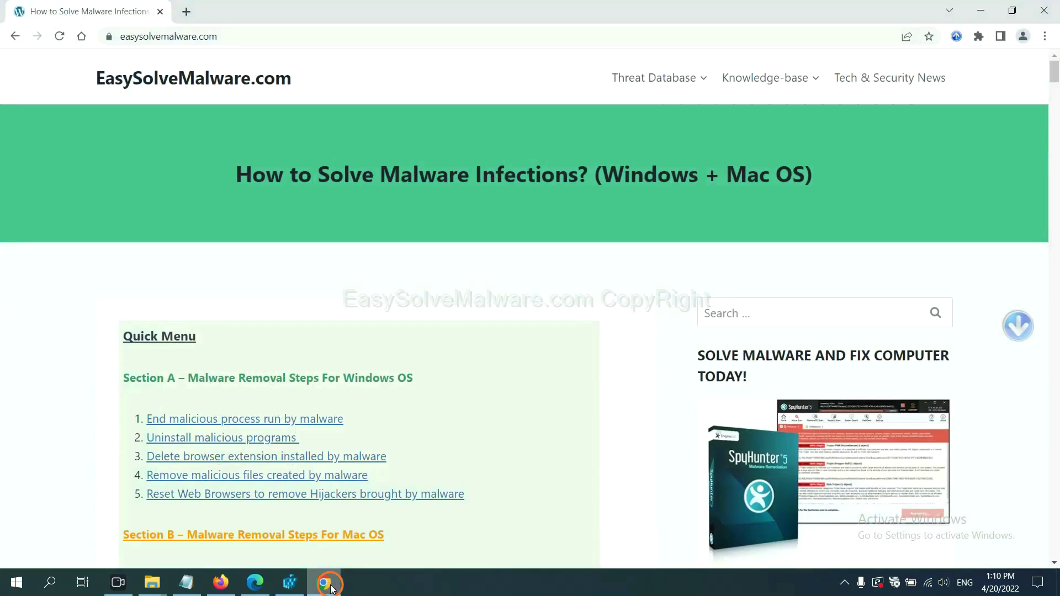
scroll(766, 372, "down", 1)
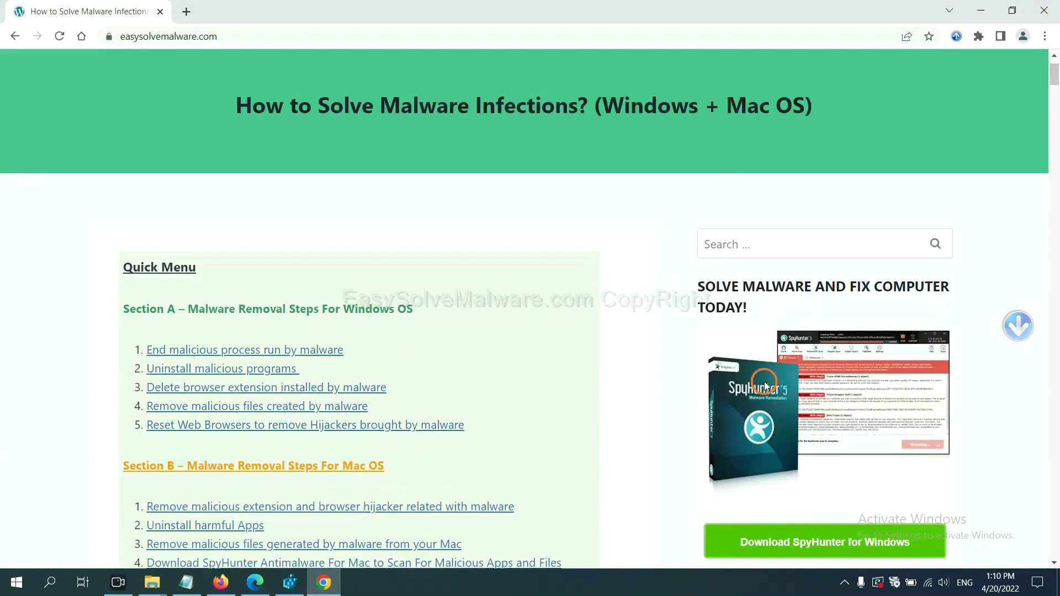
scroll(758, 364, "up", 1)
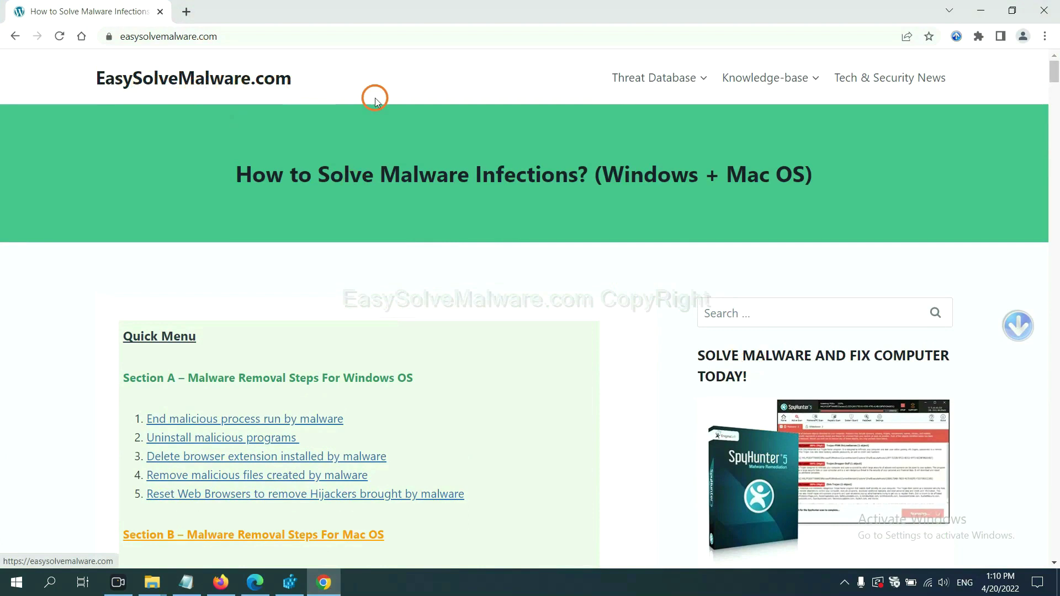
scroll(865, 373, "down", 3)
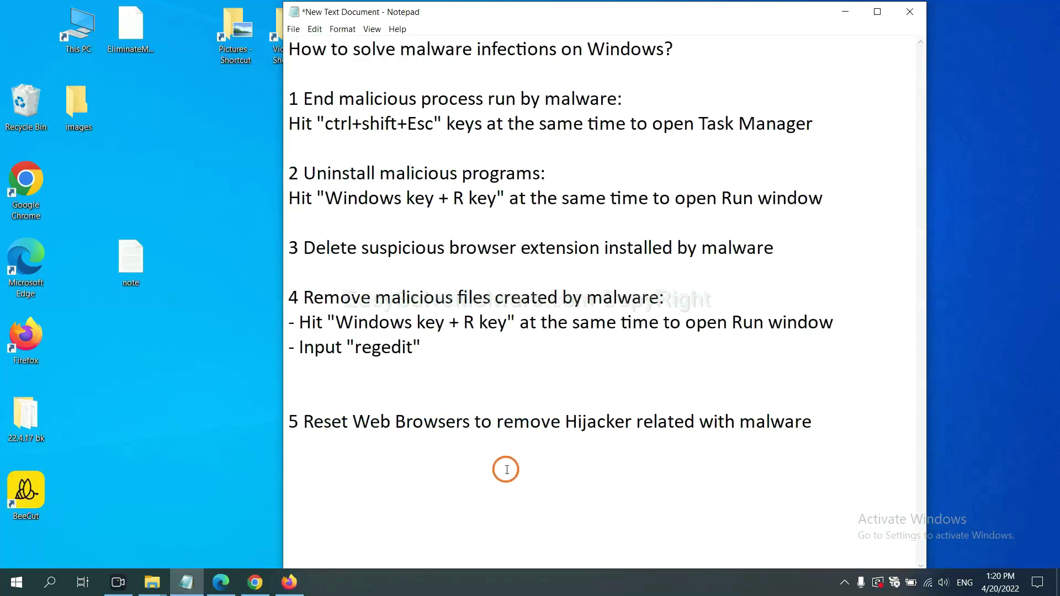
Confirm Reset settings in Chrome Settings to restore its original defaults.
left_click(249, 583)
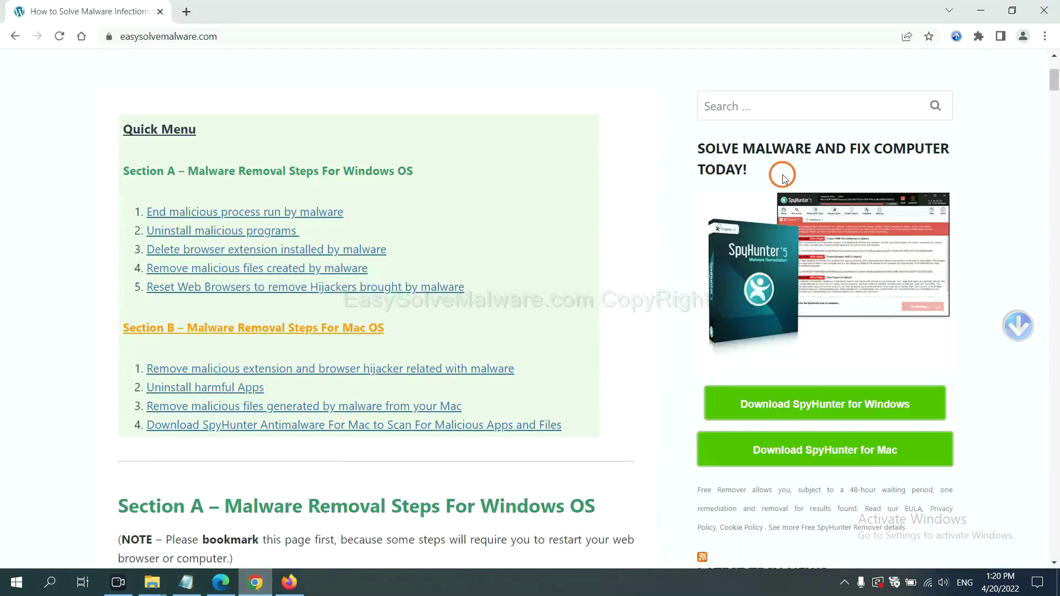
left_click(1045, 38)
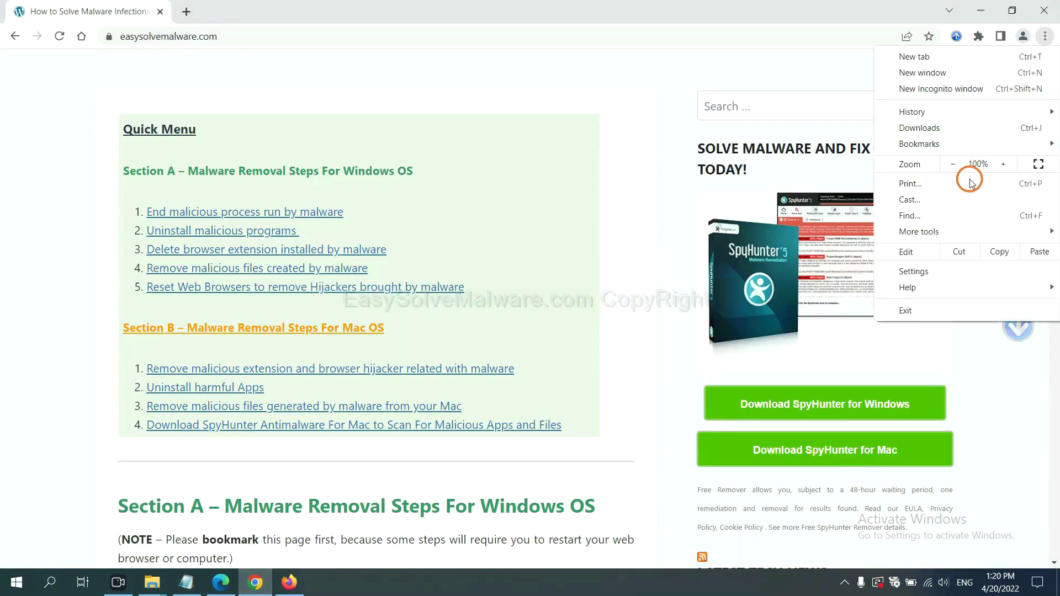
left_click(919, 270)
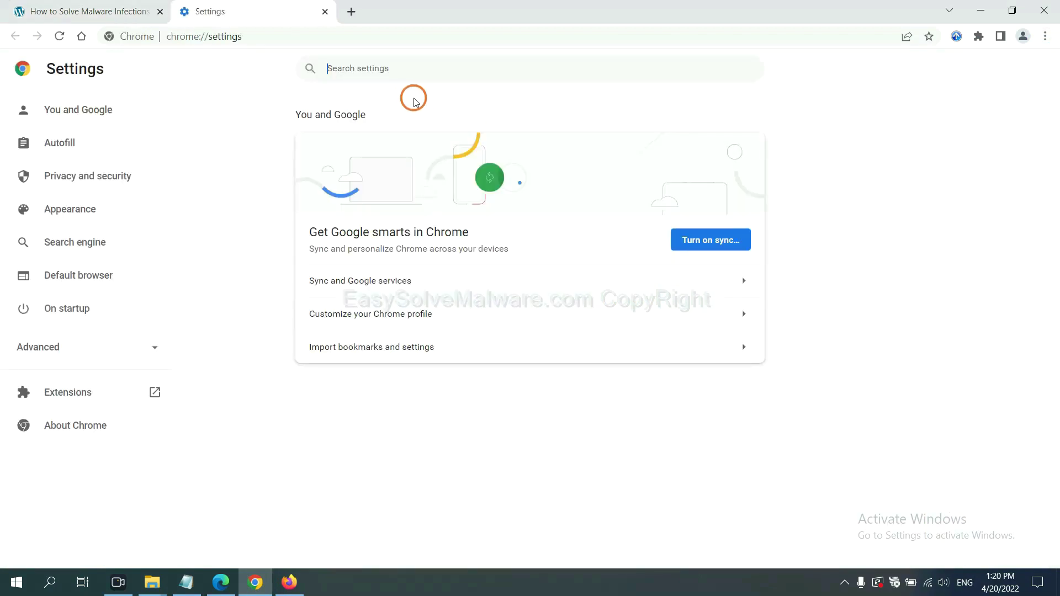
type("reset")
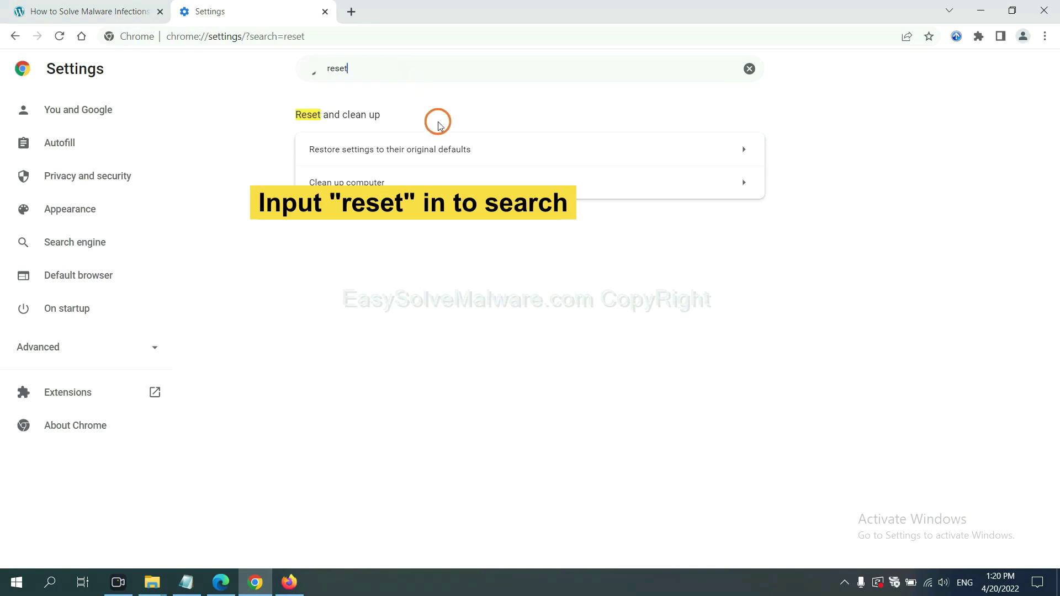
left_click(450, 149)
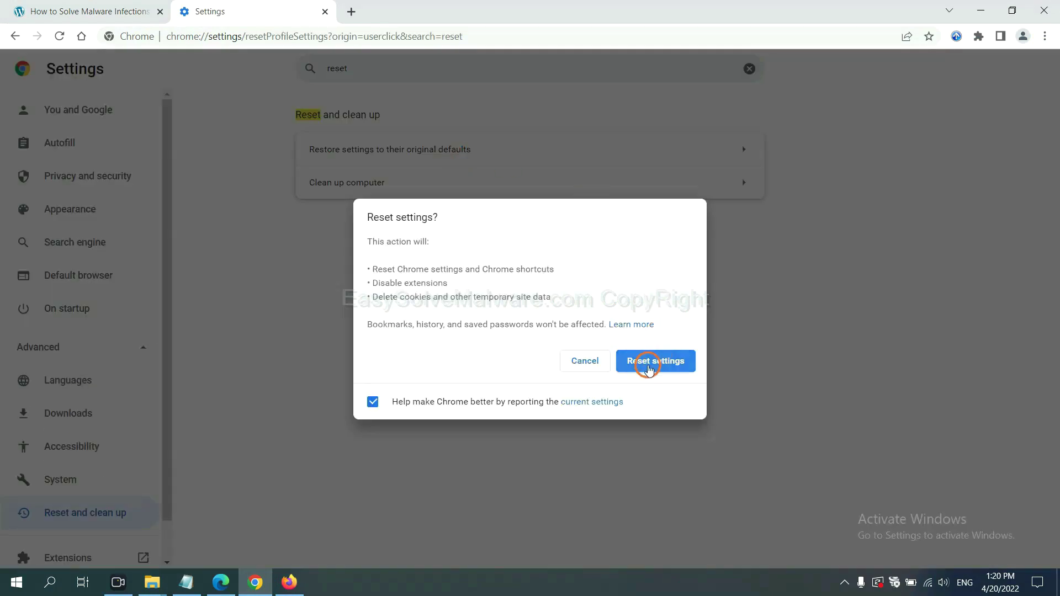
left_click(289, 582)
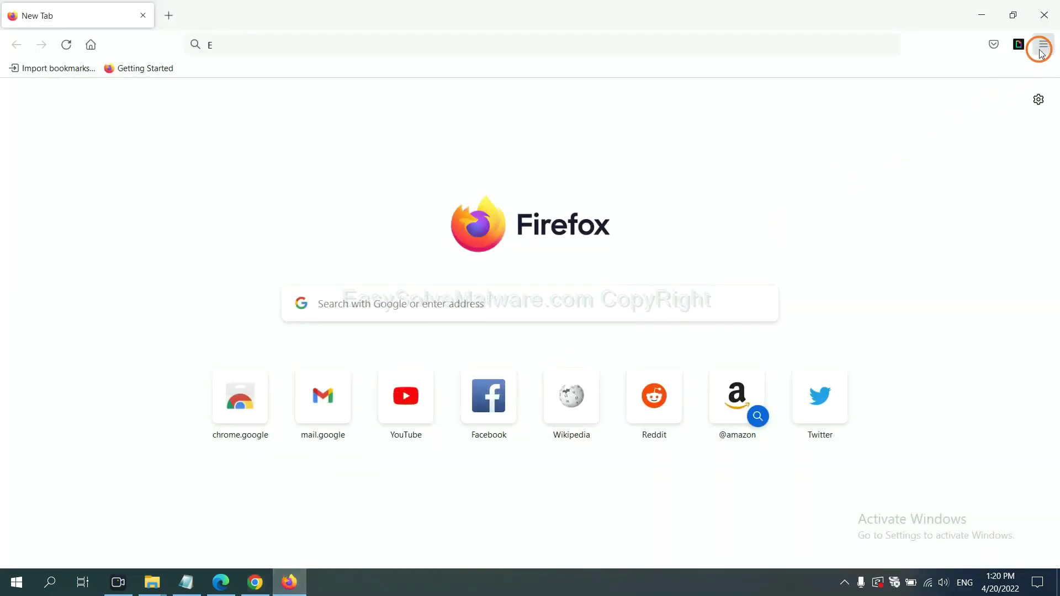
Confirm Refresh Firefox on the Troubleshooting Information page to restore its defaults.
left_click(1043, 47)
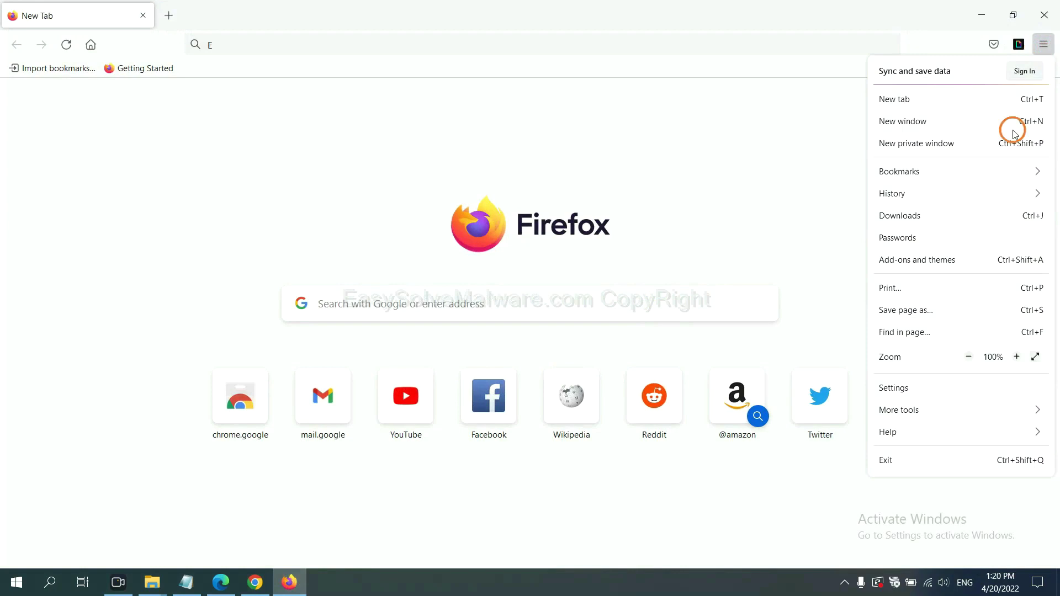
left_click(911, 430)
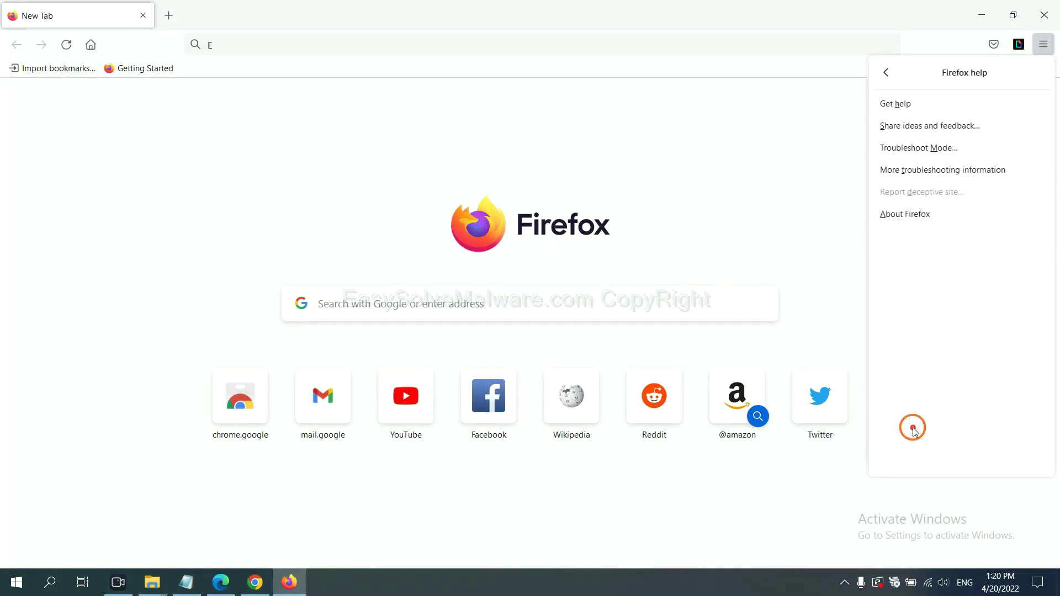
left_click(930, 175)
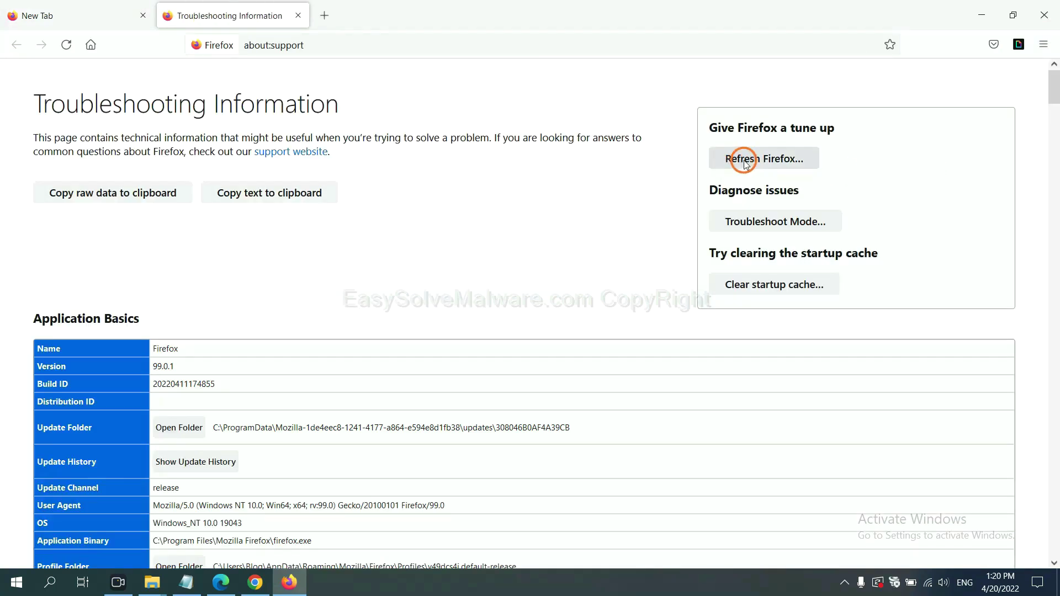
left_click(743, 160)
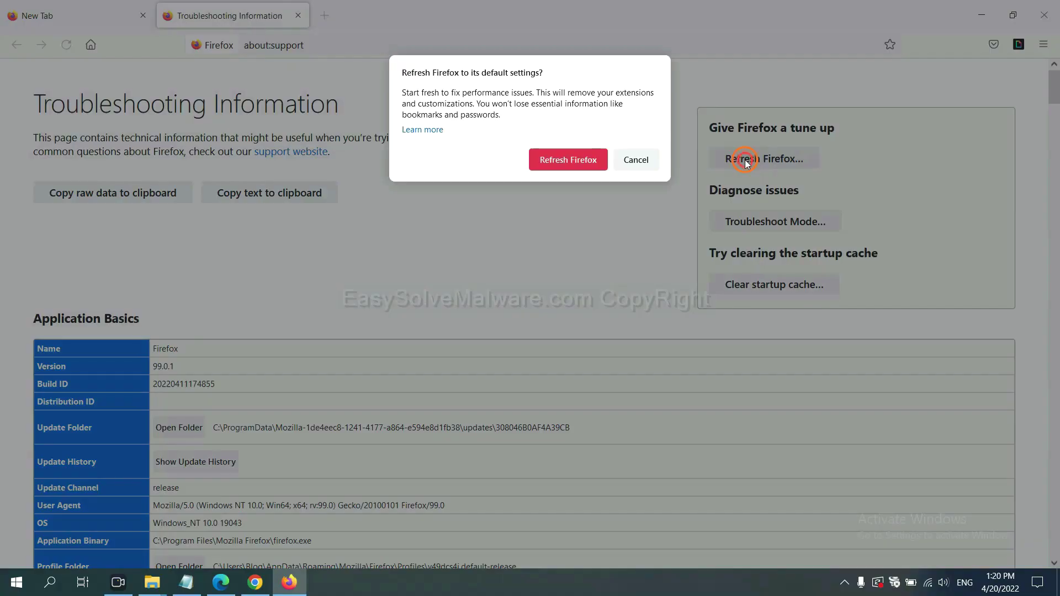
left_click(575, 166)
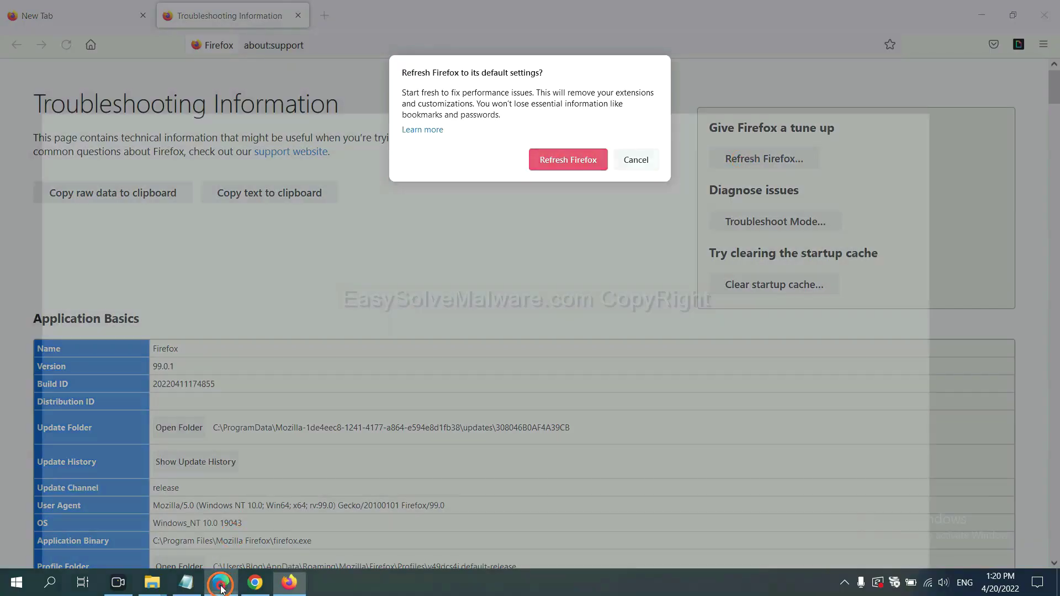
left_click(222, 585)
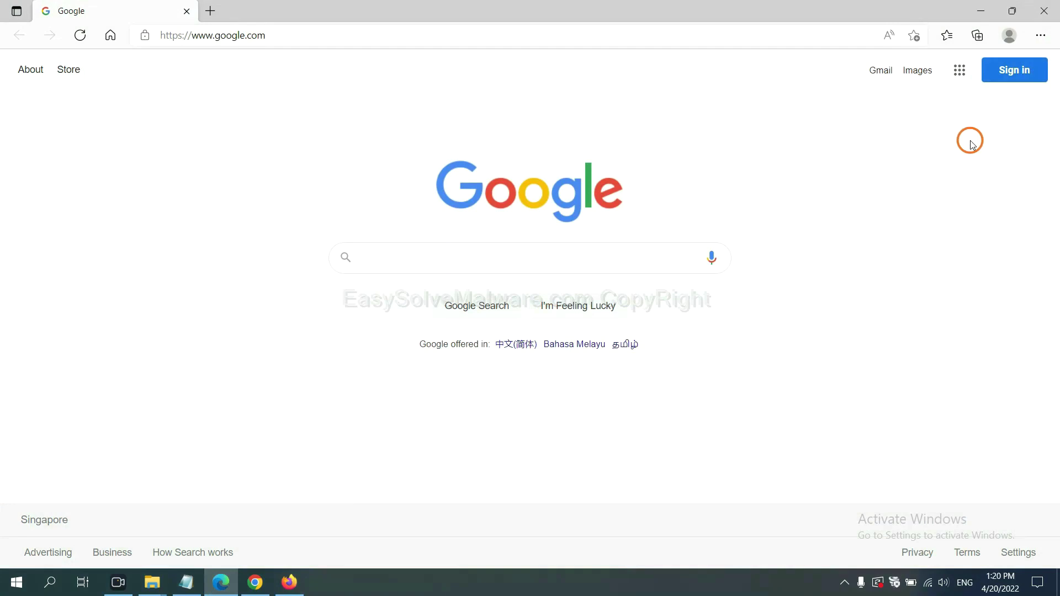
Choose 'Restore settings to their default values' in Edge Settings to get the Reset prompt.
left_click(1041, 35)
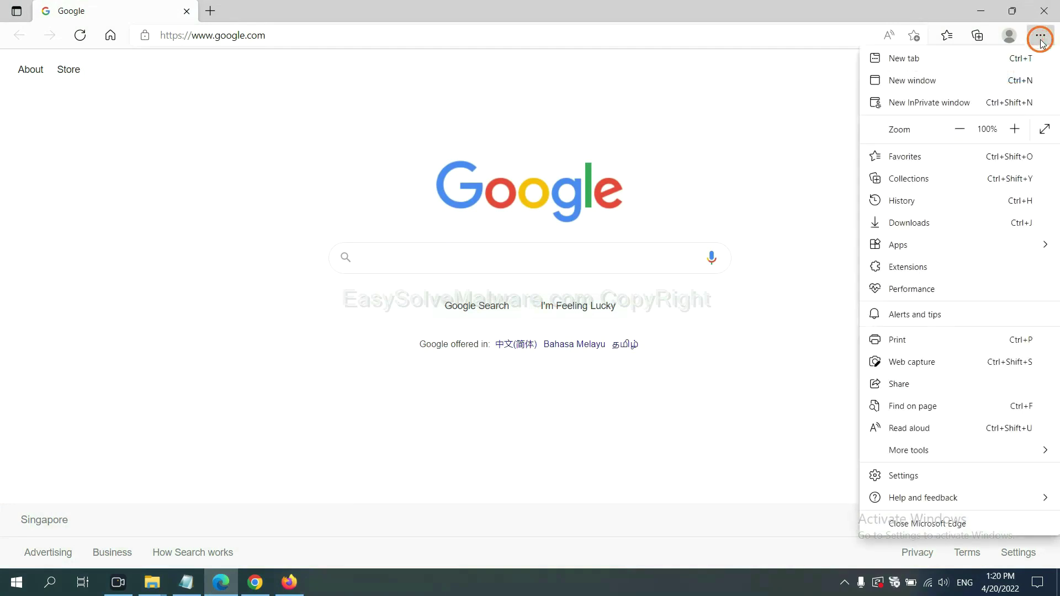
left_click(902, 475)
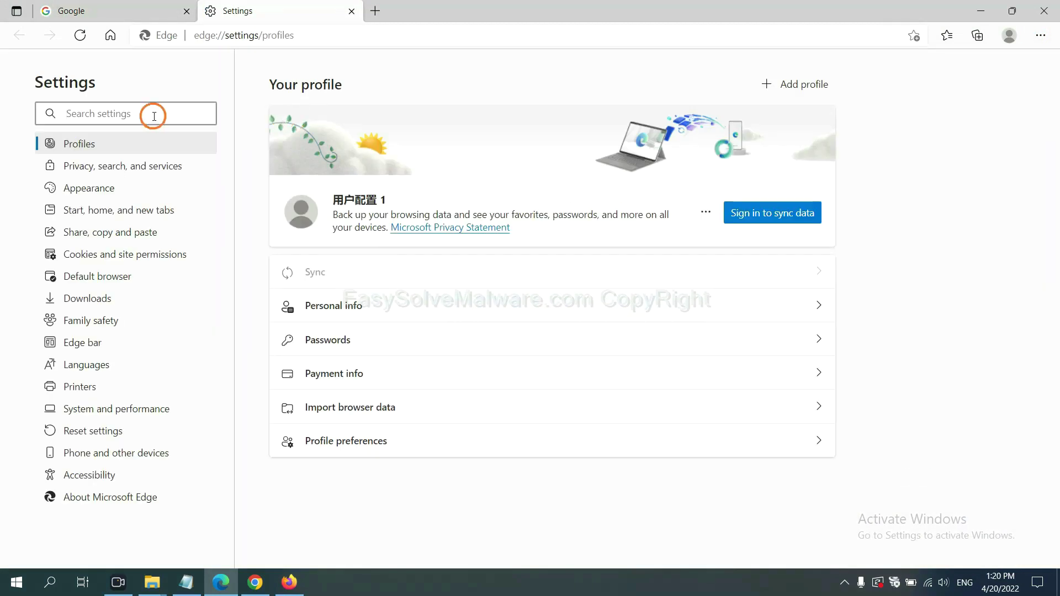
type("re")
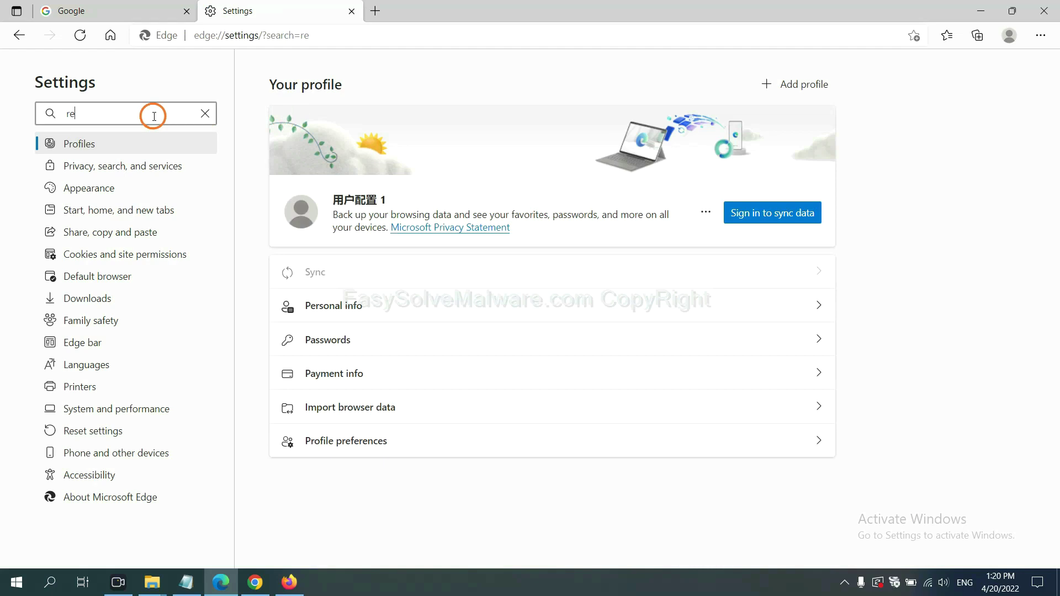
type("set")
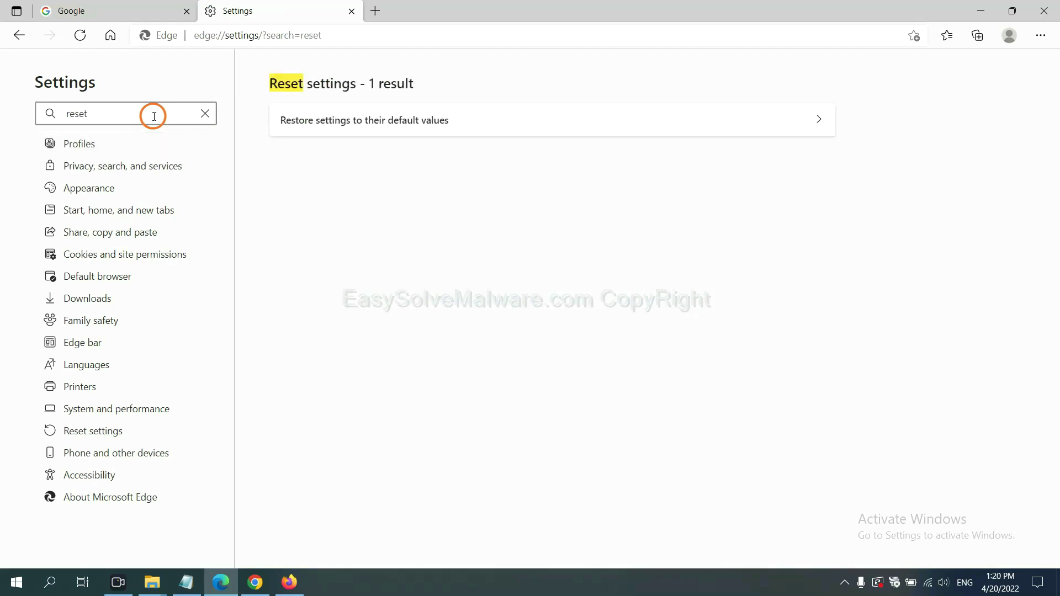
left_click(372, 118)
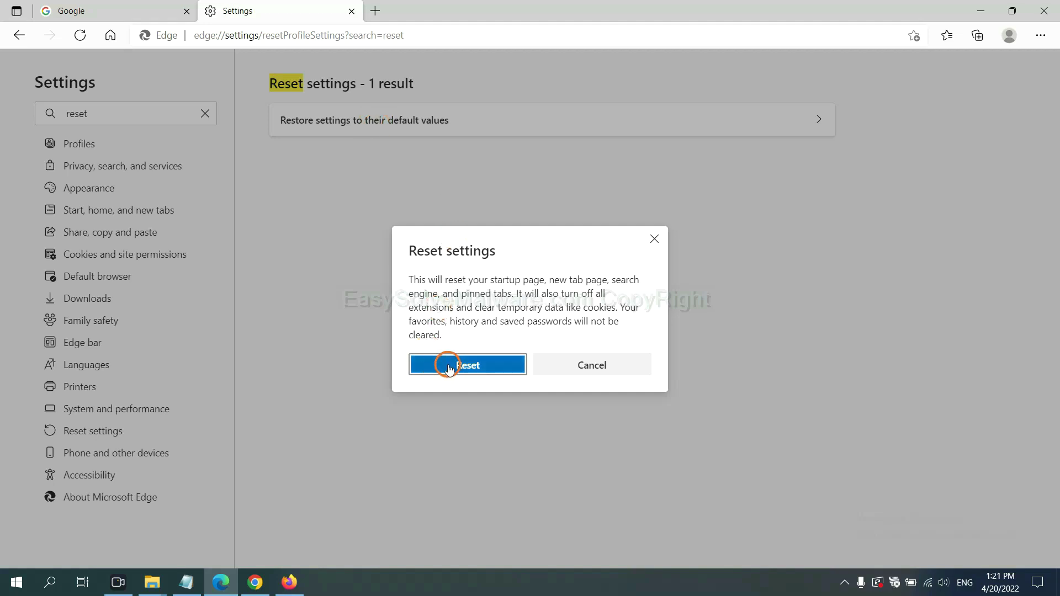